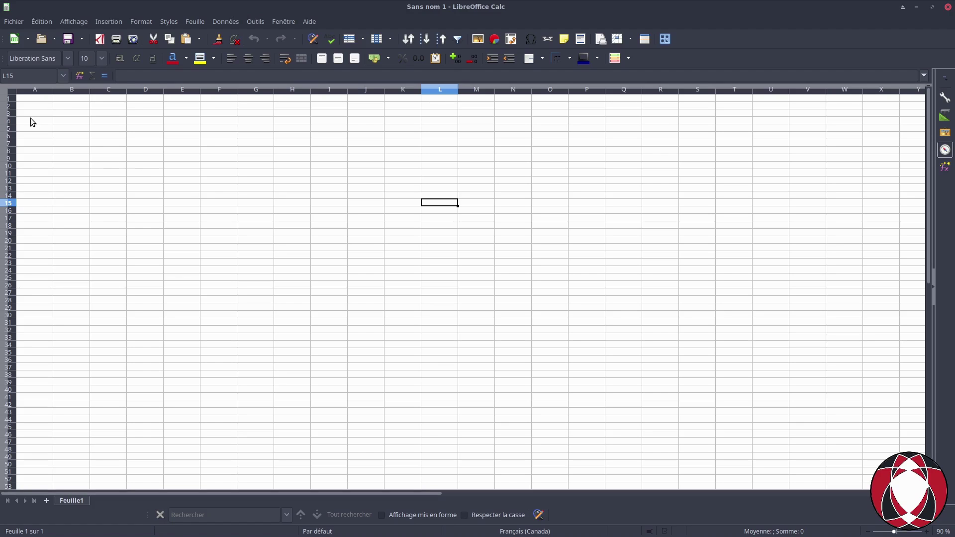
- Browse the font name and font size lists without changing anything
click(19, 90)
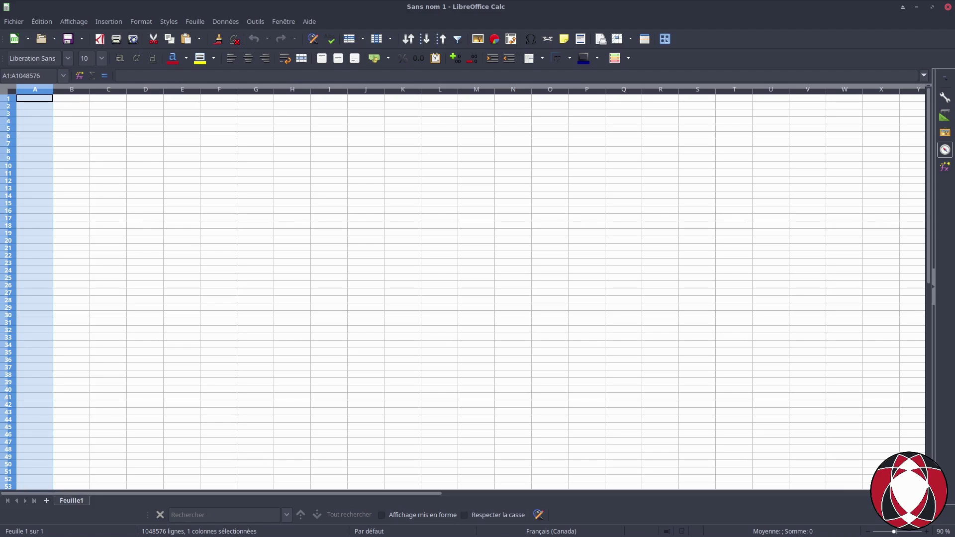
click(110, 122)
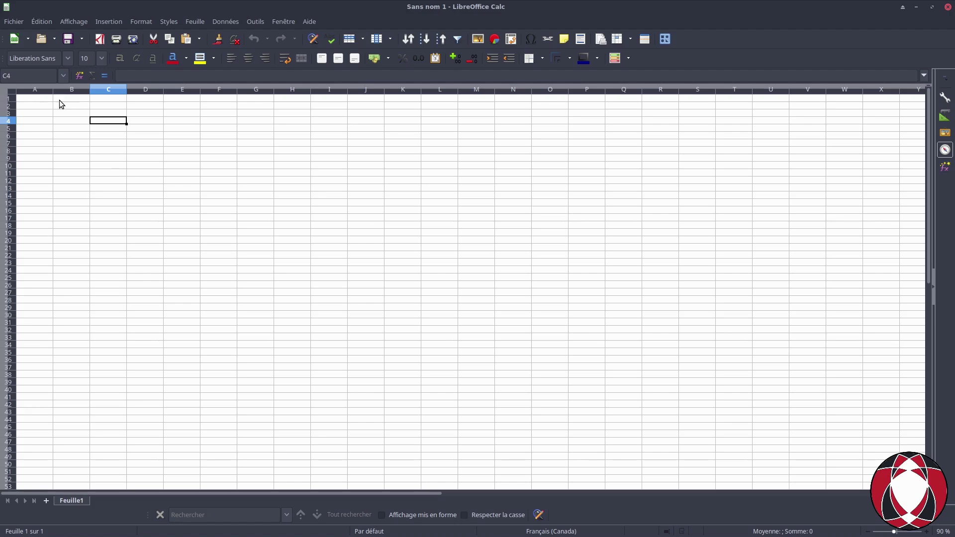
click(67, 59)
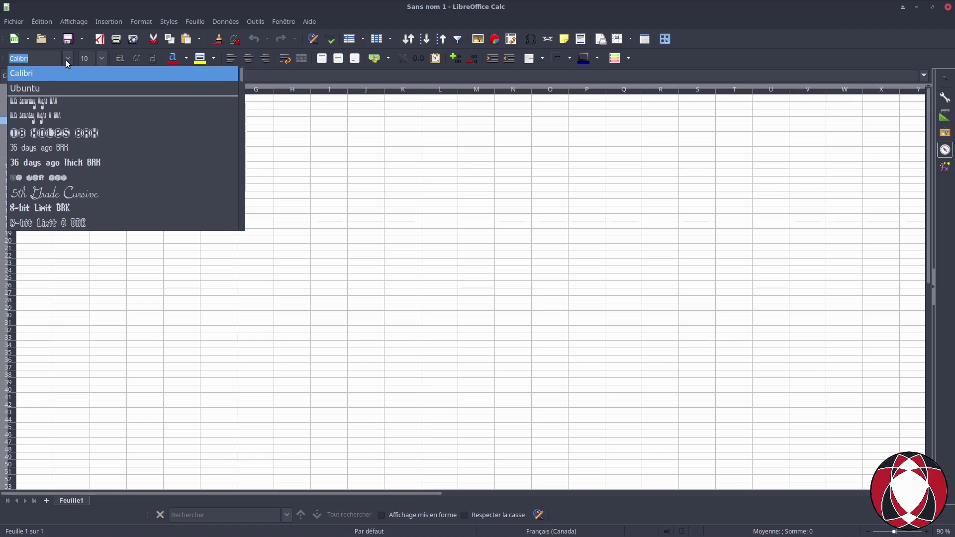
click(66, 59)
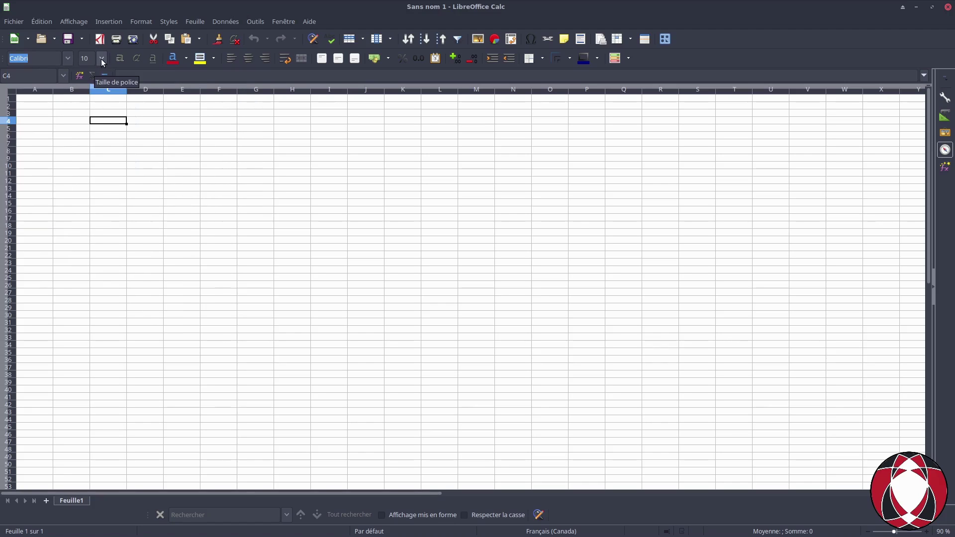
click(102, 59)
click(166, 145)
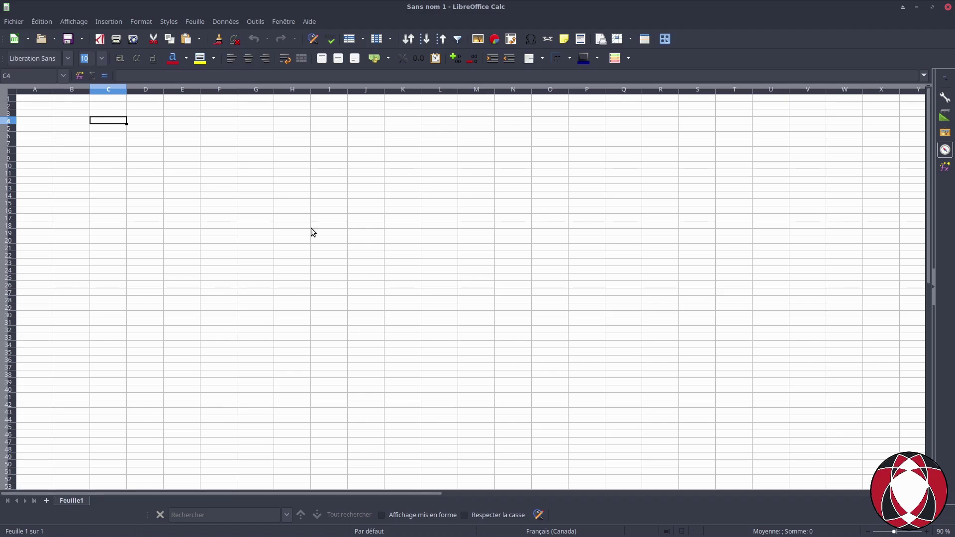
- Set the whole sheet's font size to 20
click(11, 91)
click(90, 60)
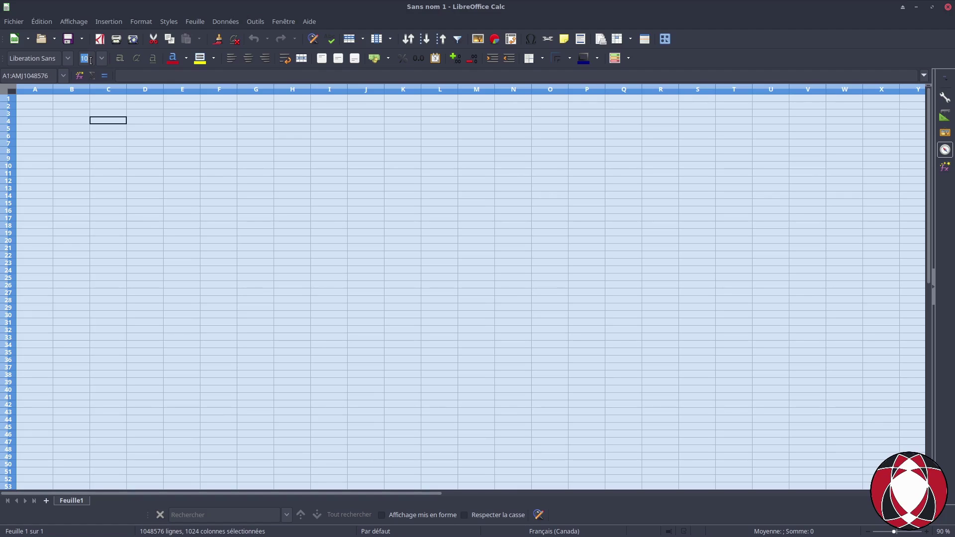
text(20)
key(Return)
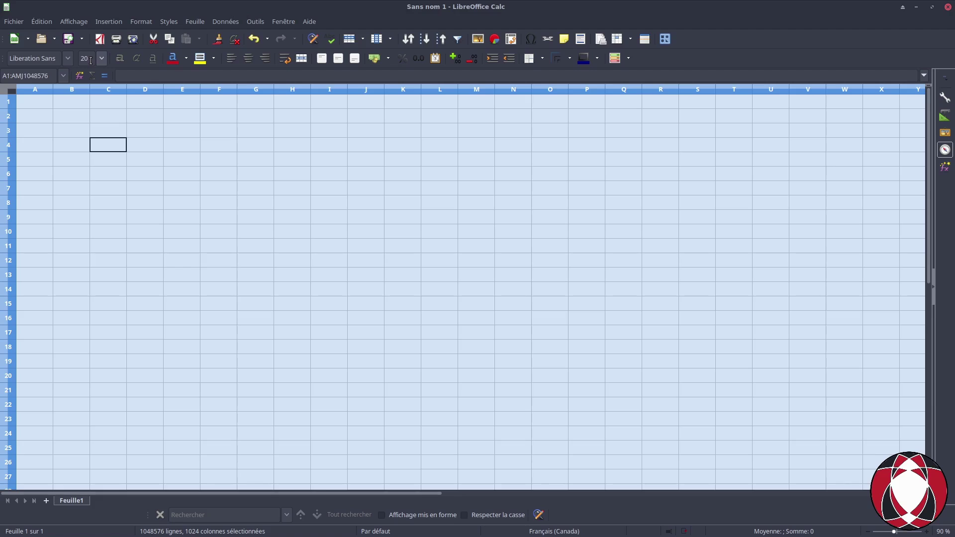
click(87, 119)
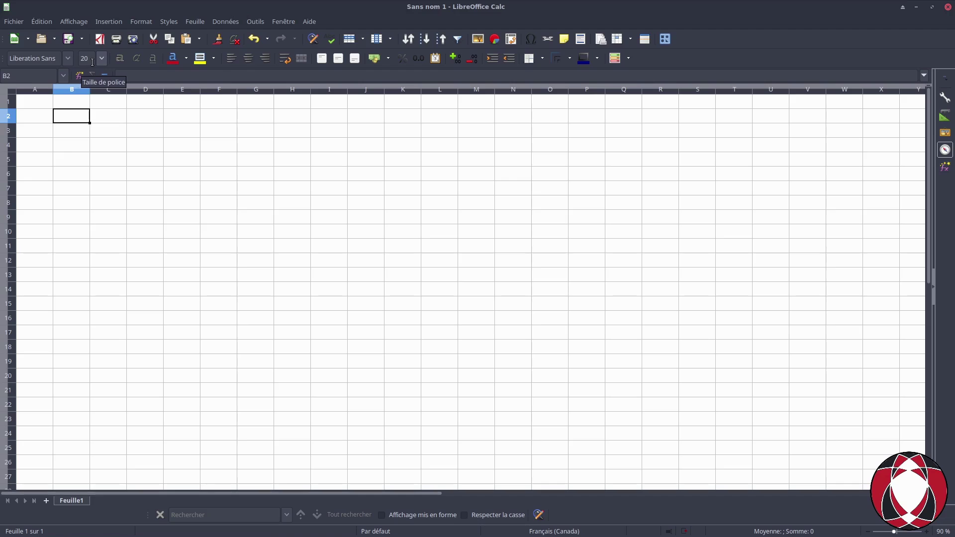
- Shrink the whole sheet's font size to 5
click(12, 90)
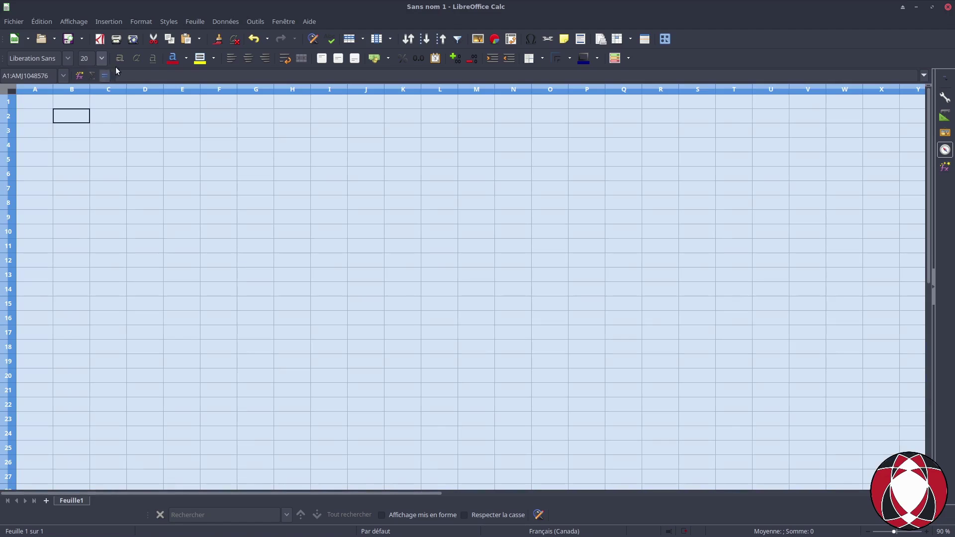
click(90, 59)
text(1)
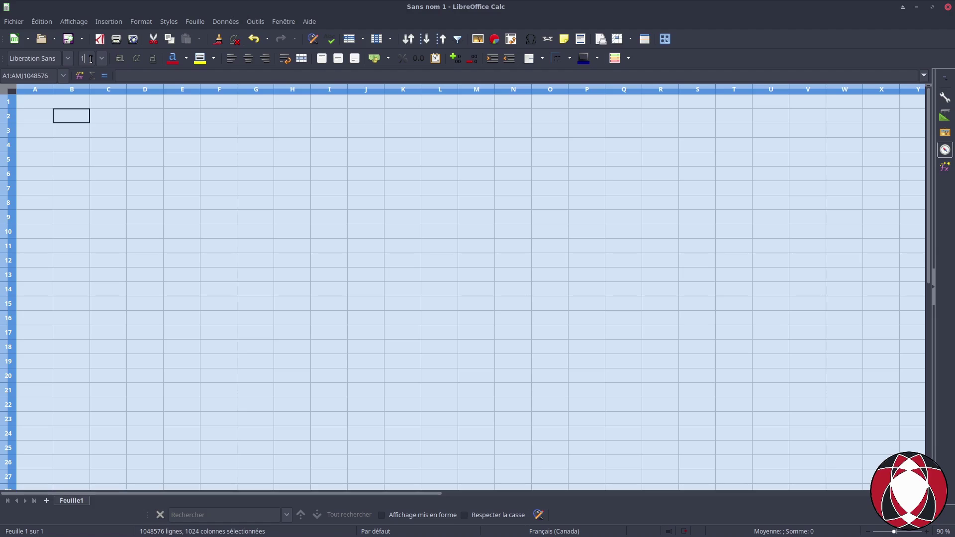
text(5)
key(Return)
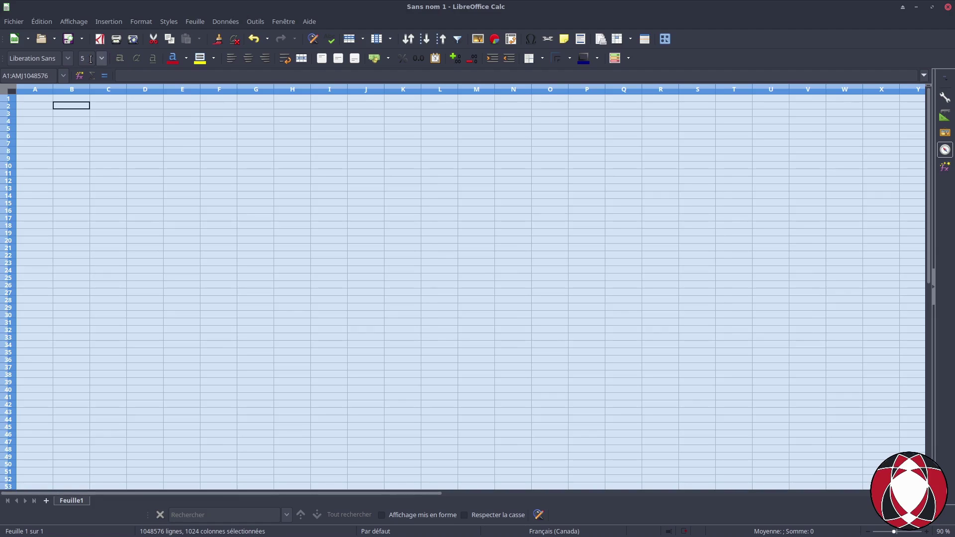
click(41, 204)
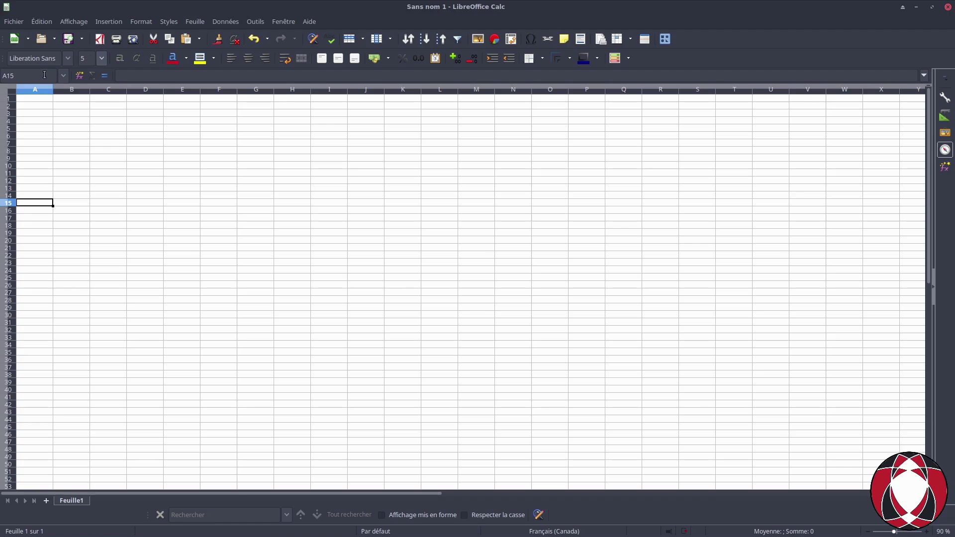
- Apply the Ubuntu font to the whole sheet
click(11, 91)
click(69, 60)
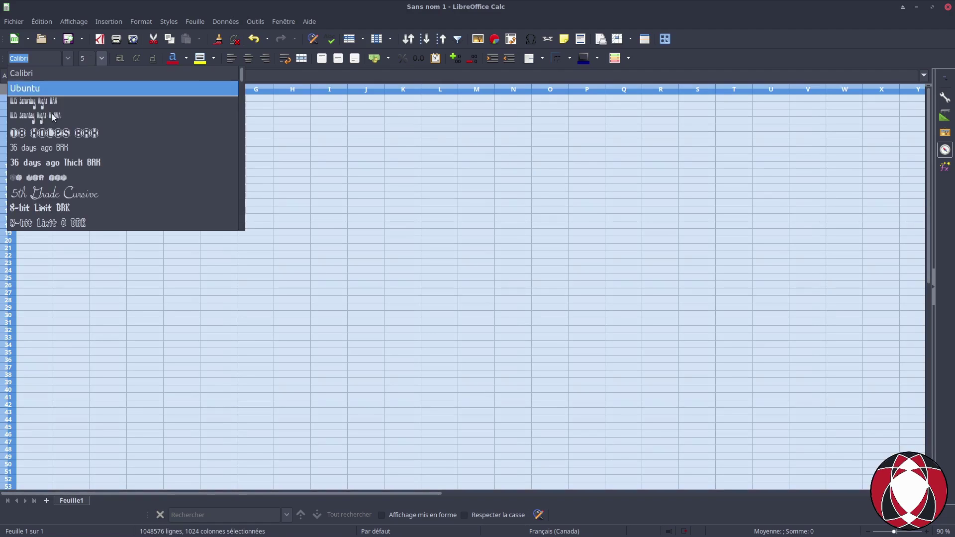
click(57, 92)
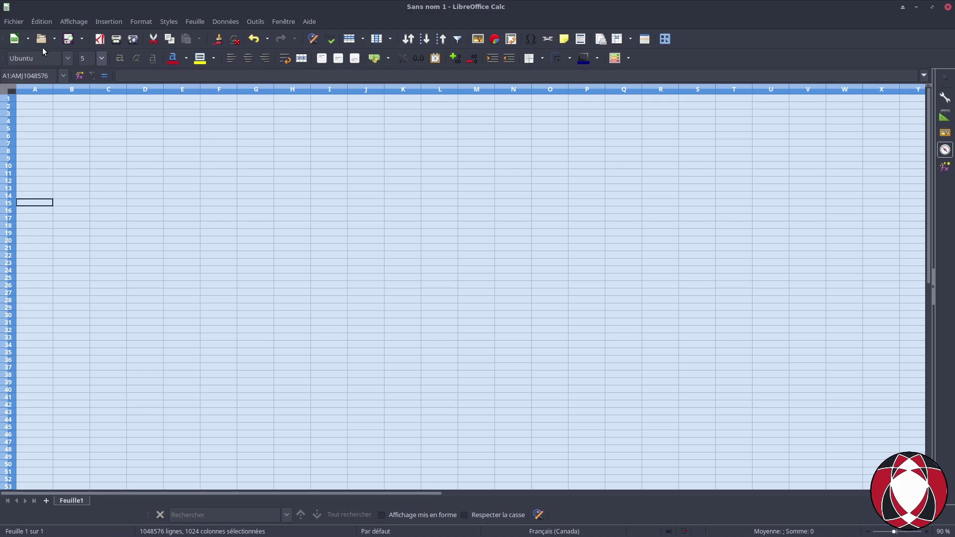
click(72, 128)
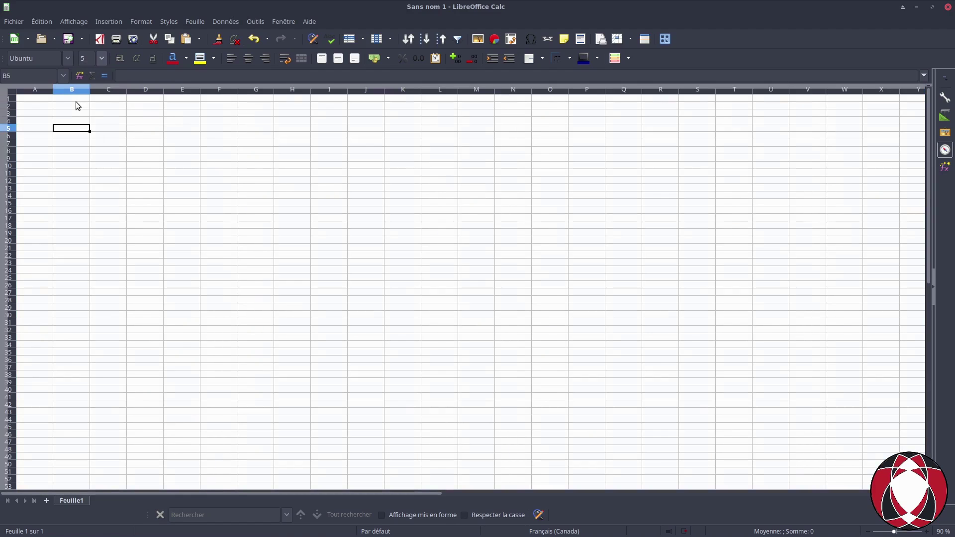
right_click(29, 94)
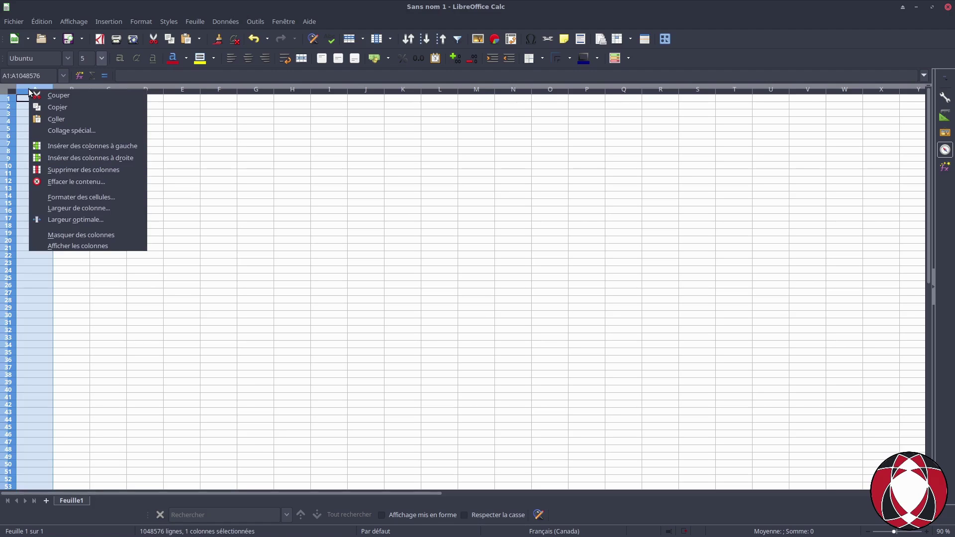
key(Escape)
right_click(41, 90)
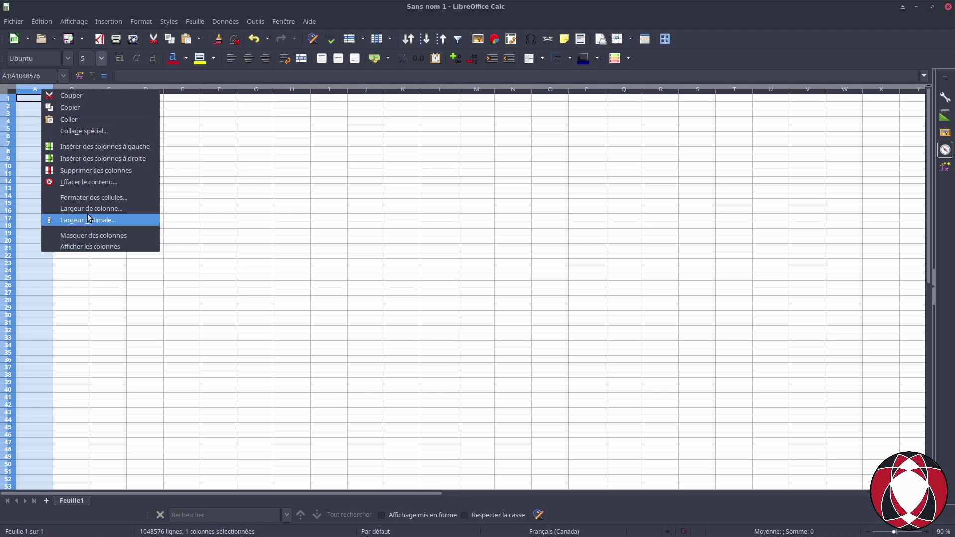
click(331, 195)
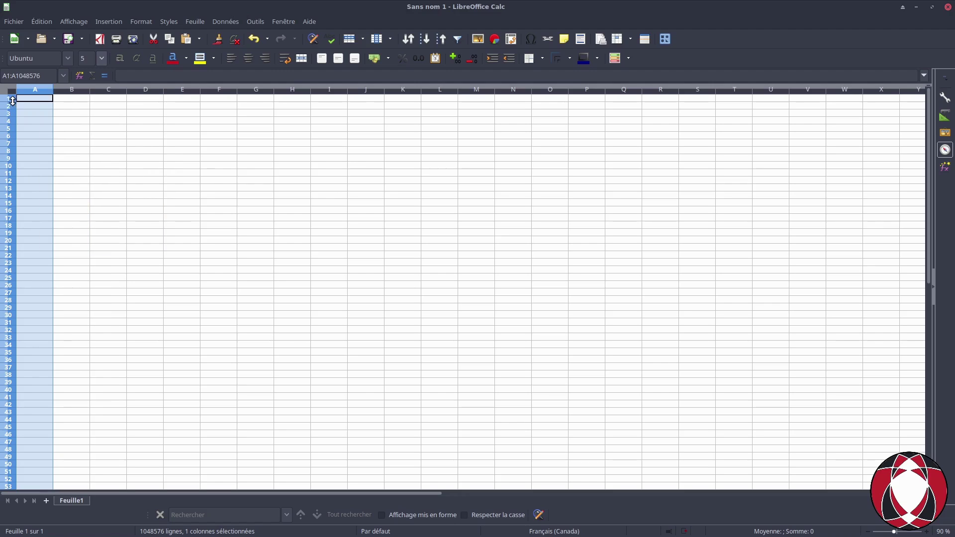
click(7, 99)
click(4, 93)
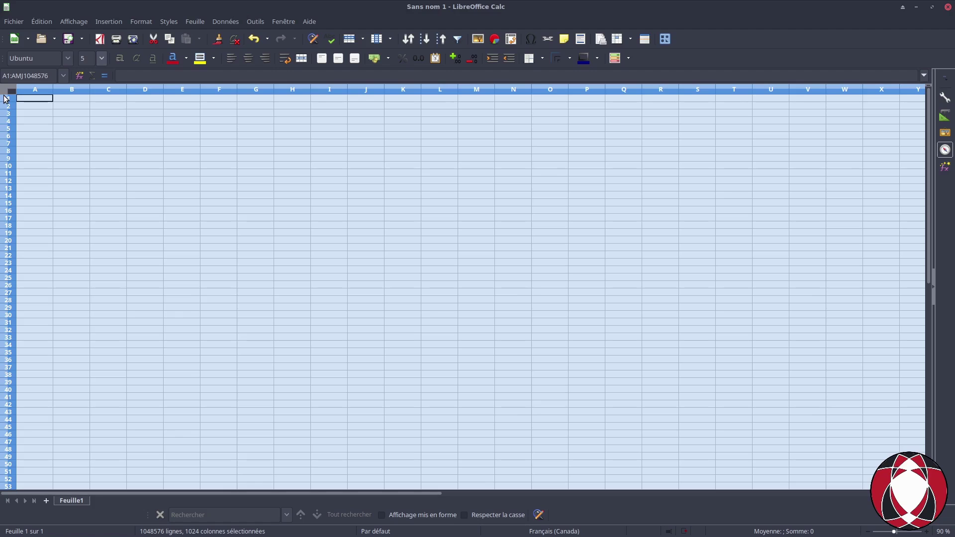
click(7, 98)
right_click(8, 100)
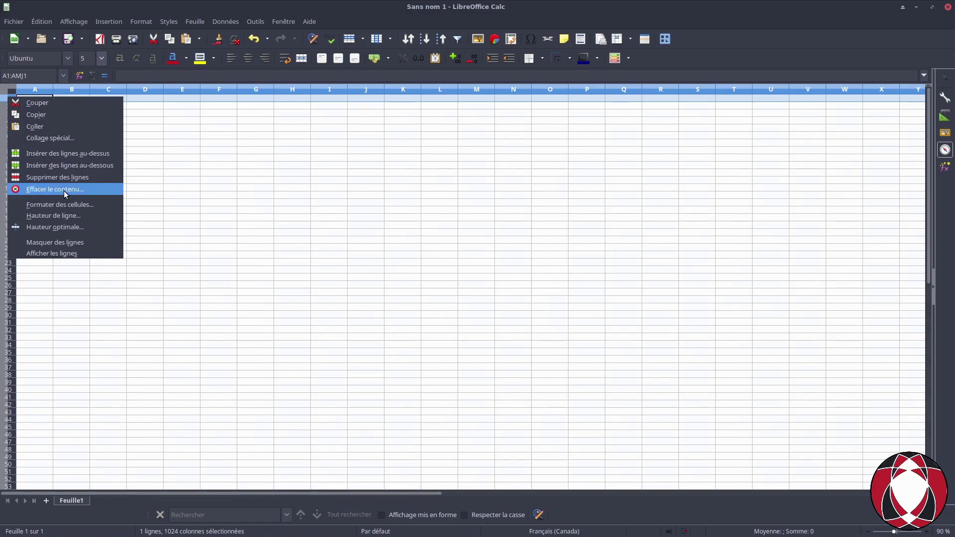
click(70, 216)
drag(481, 249, 436, 246)
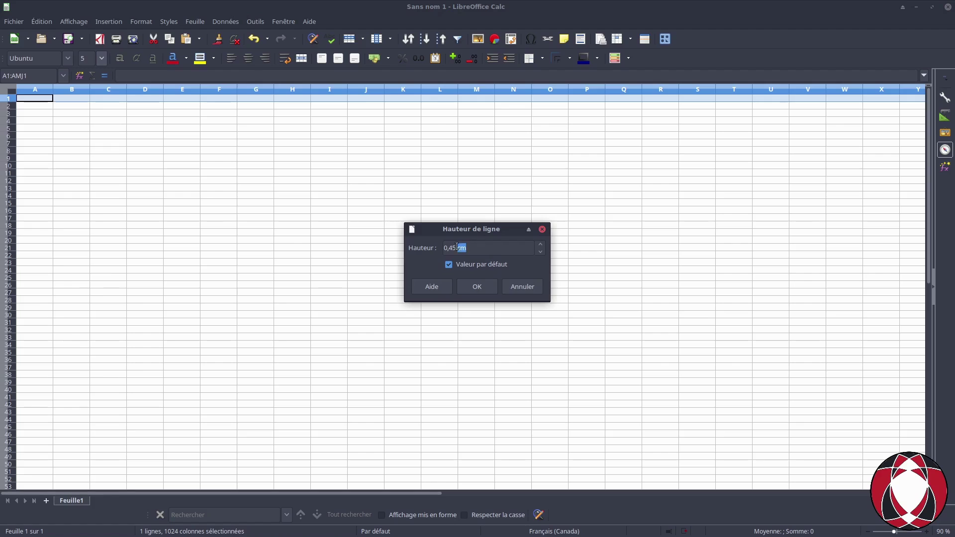
click(525, 290)
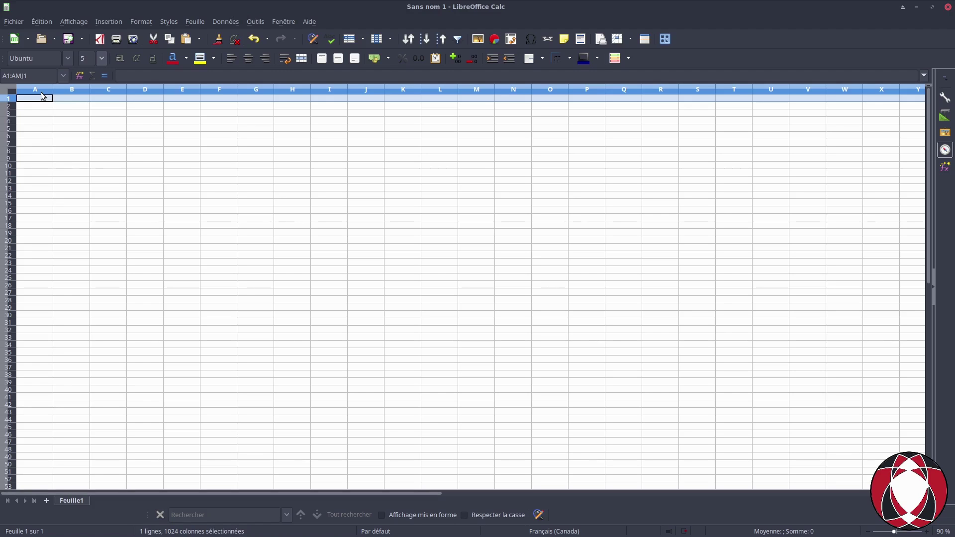
click(43, 97)
text(P)
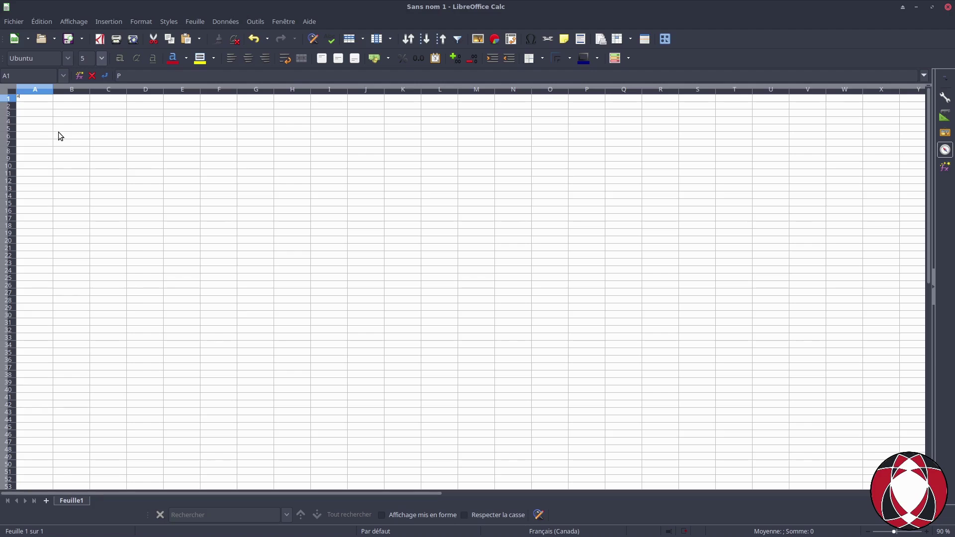
right_click(11, 98)
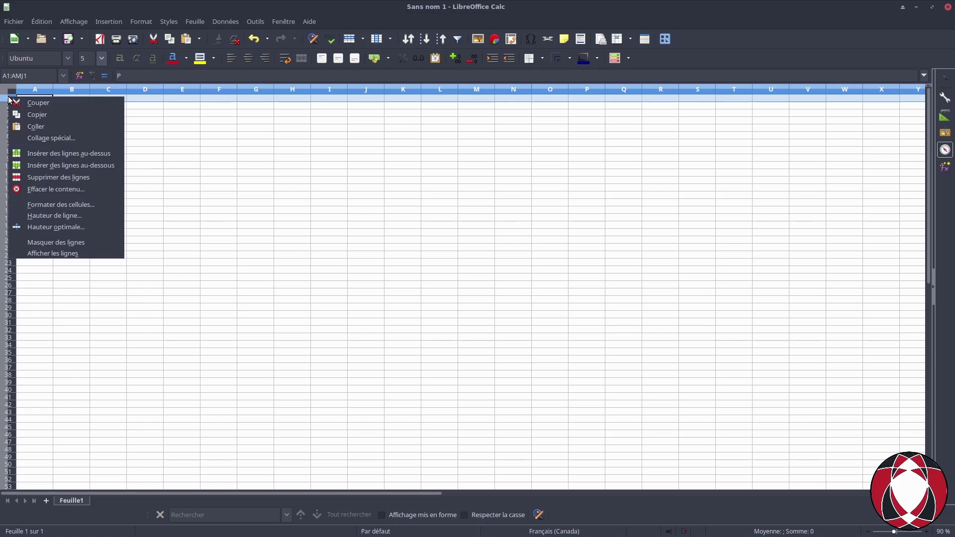
- Set row 1's height to 1 cm
click(64, 216)
drag(467, 248, 417, 248)
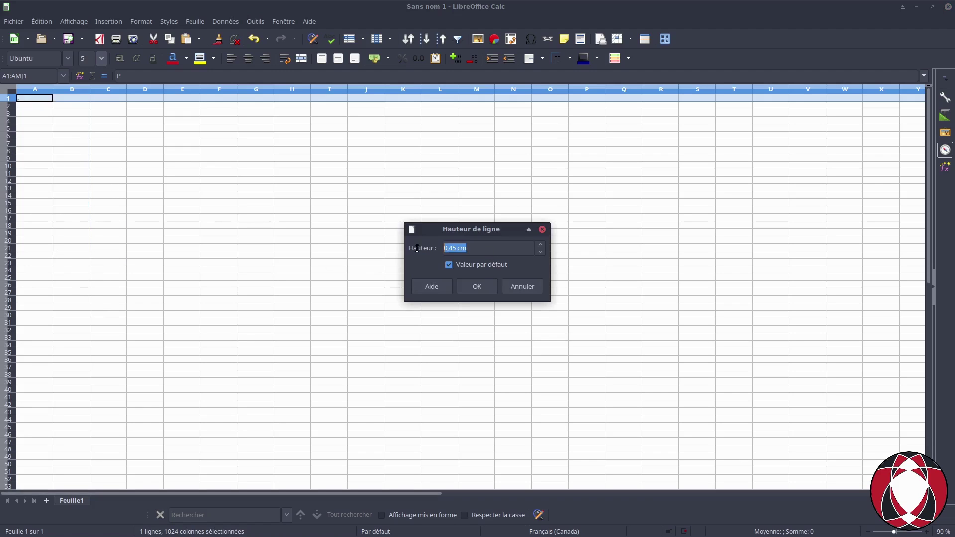
click(527, 291)
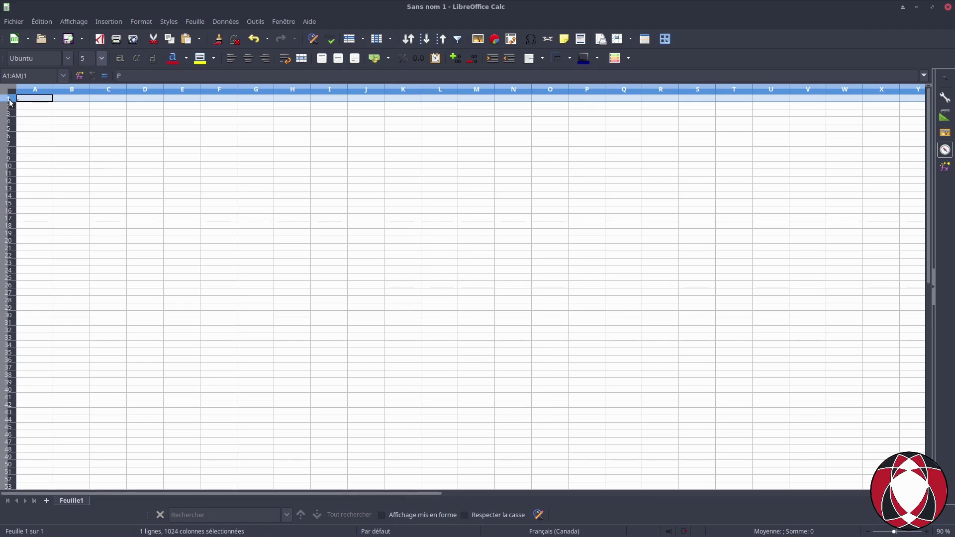
right_click(8, 98)
click(52, 216)
key(ctrl+a)
text(1)
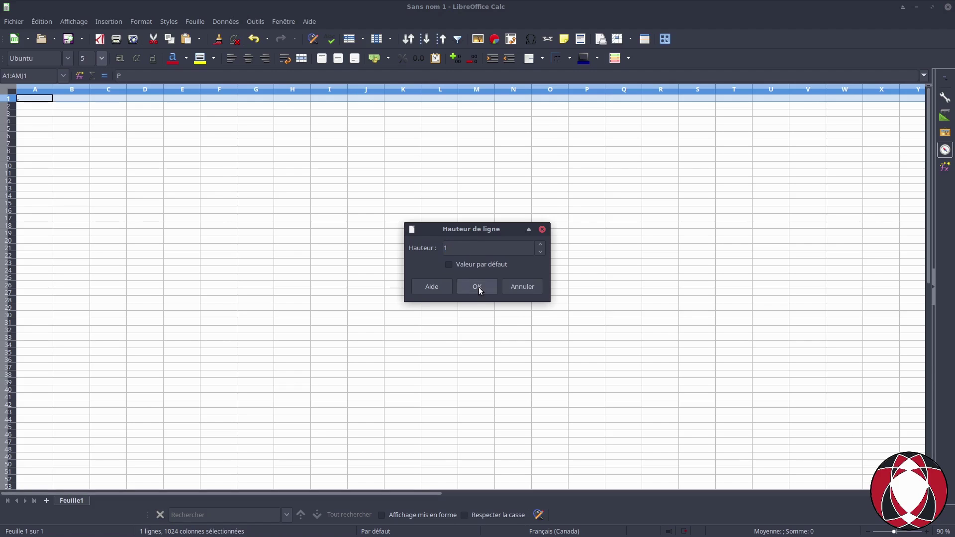
click(477, 286)
- Set all the columns to 1 cm wide
right_click(36, 91)
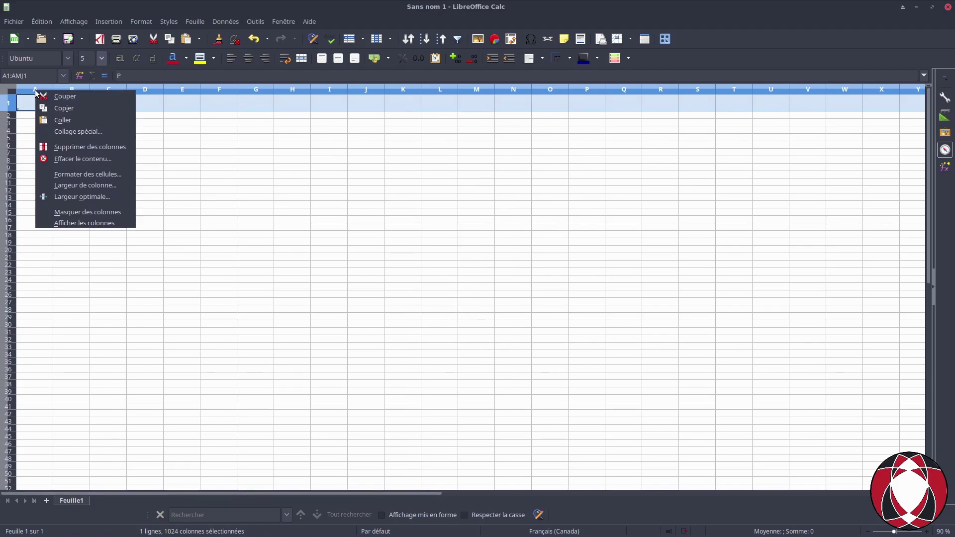
click(77, 187)
drag(471, 248, 399, 237)
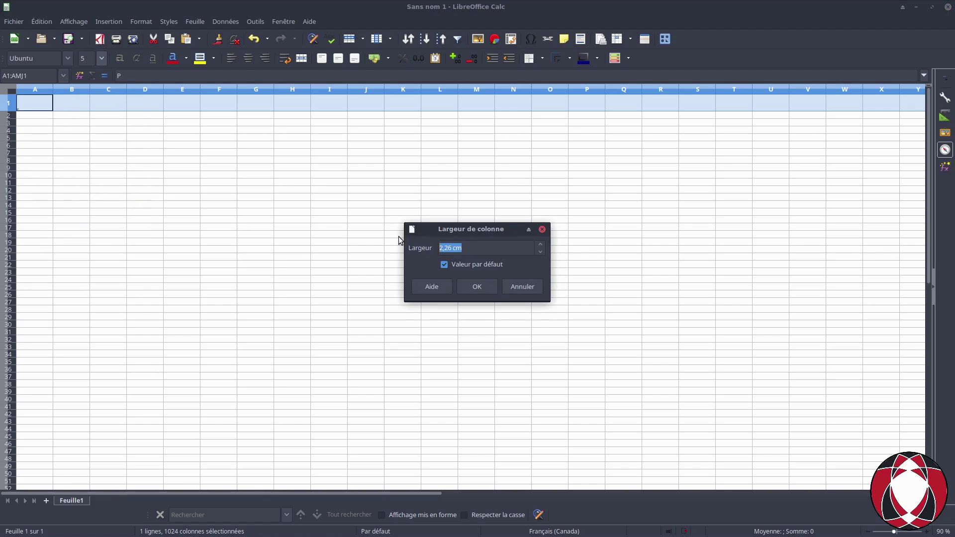
text(1)
key(Return)
click(108, 174)
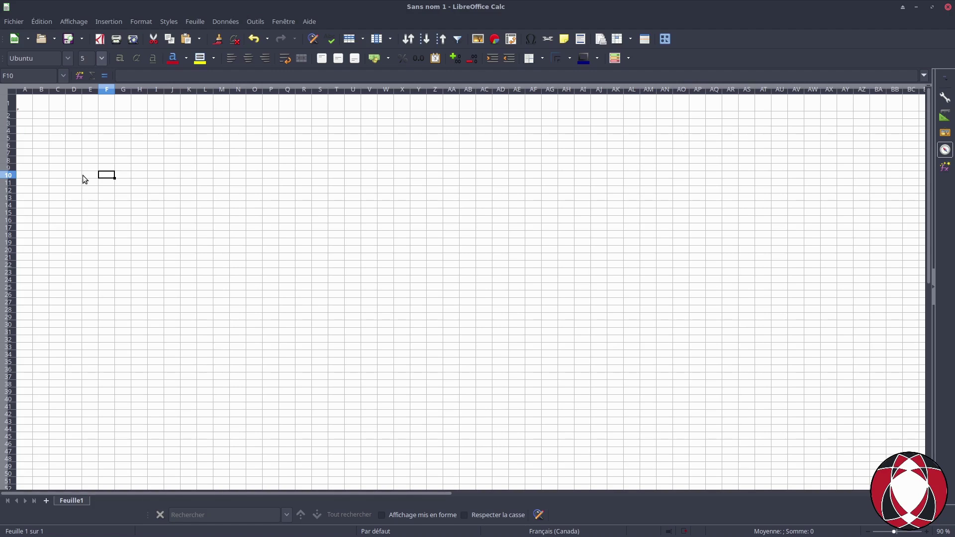
- Undo the 1 cm column width and row height changes
click(39, 116)
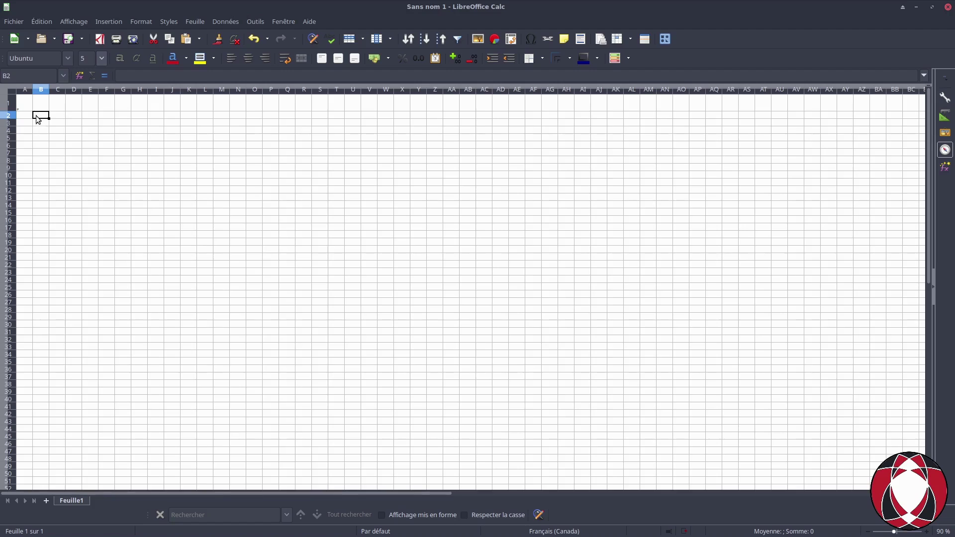
key(ctrl+z)
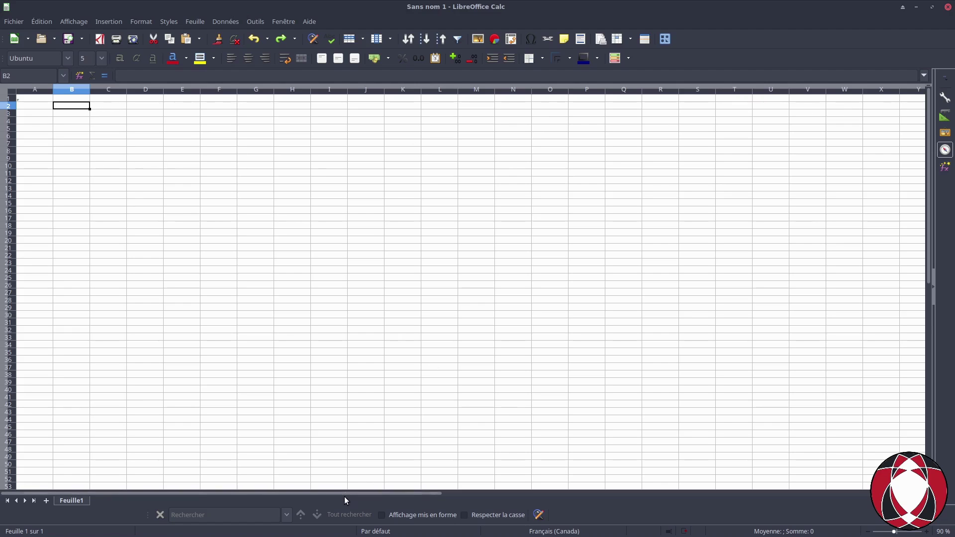
mouse_move(342, 493)
mouse_down()
mouse_move(856, 490)
mouse_move(142, 493)
mouse_up()
- Make all rows about 0,76 cm tall and narrow every column to match
click(11, 91)
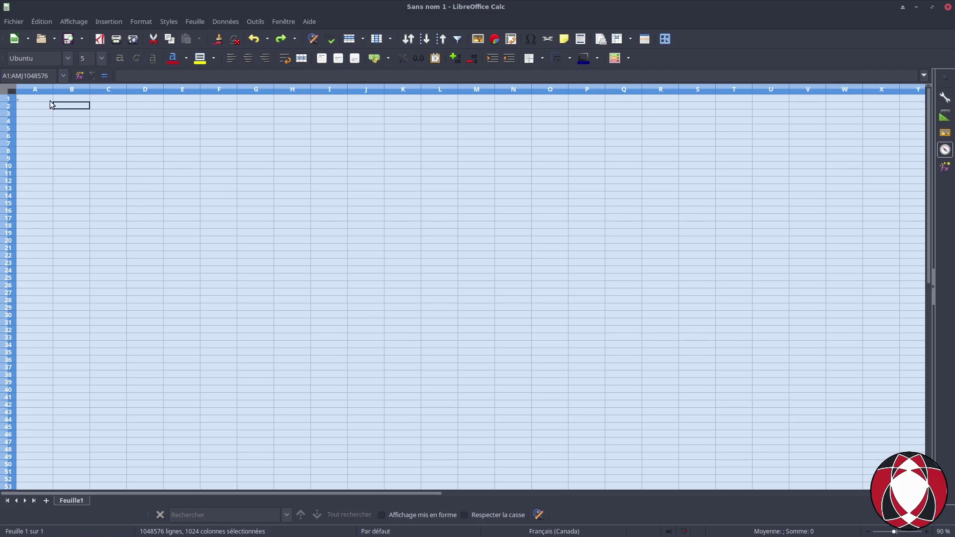
drag(8, 102, 7, 110)
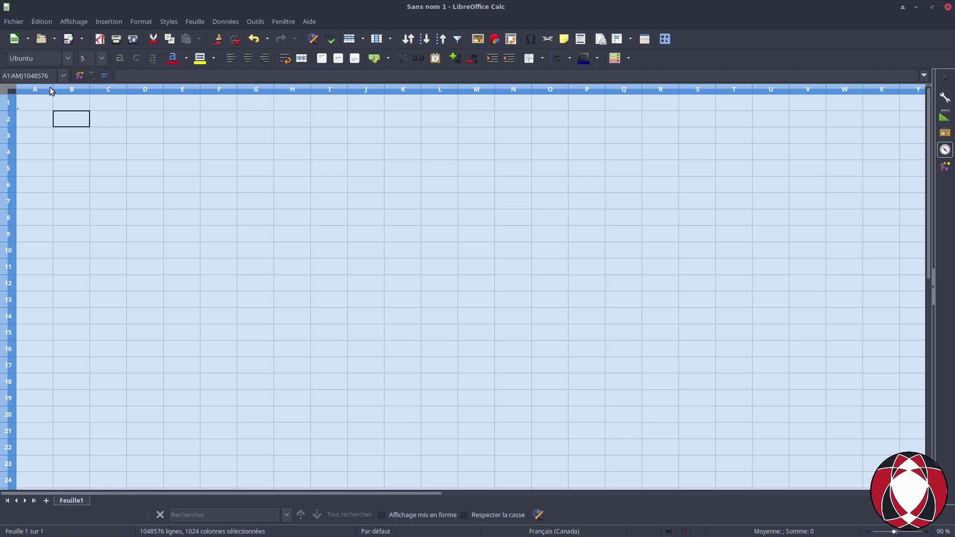
drag(53, 91, 35, 90)
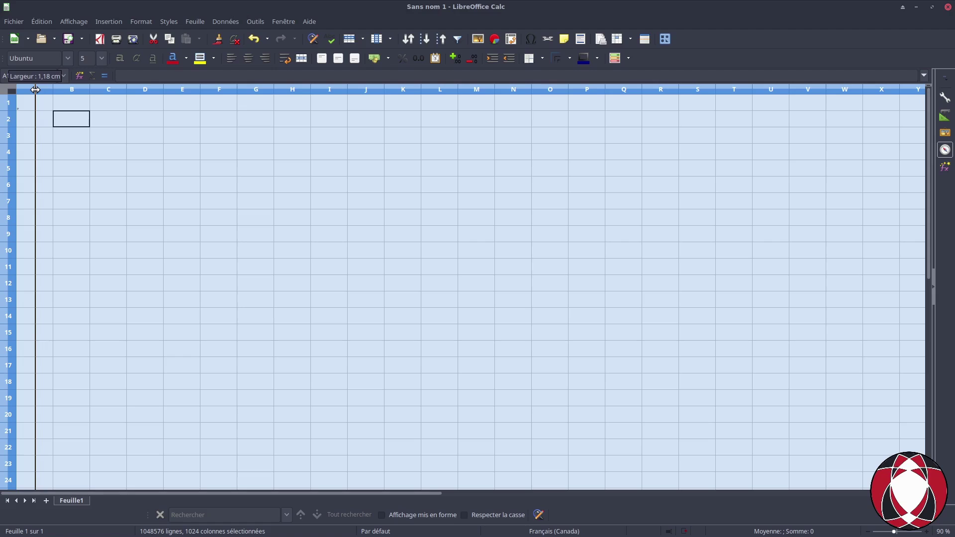
drag(35, 90, 32, 89)
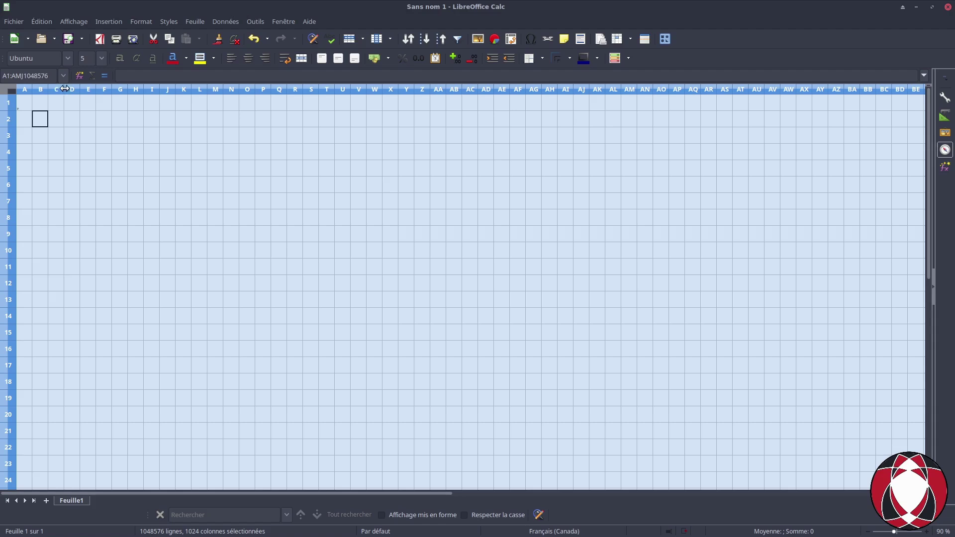
click(70, 107)
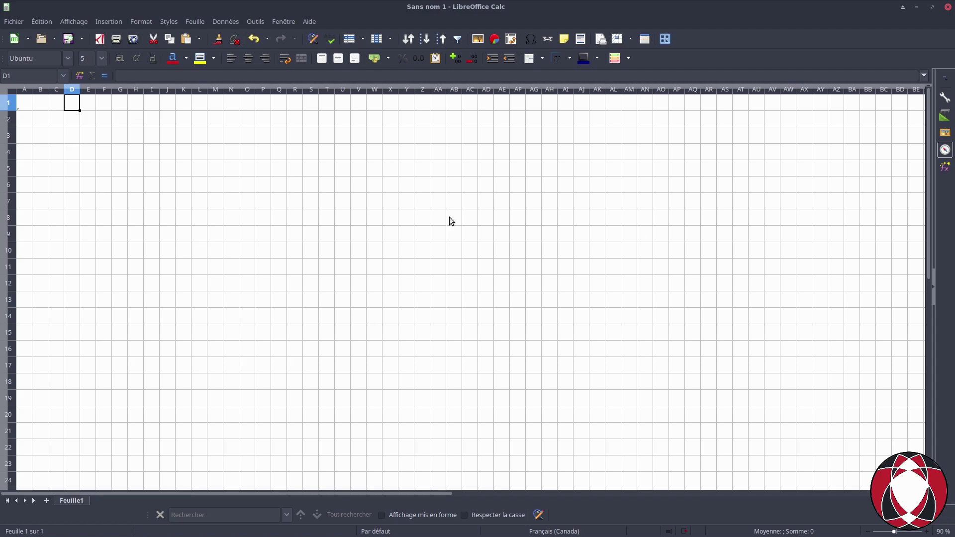
click(420, 184)
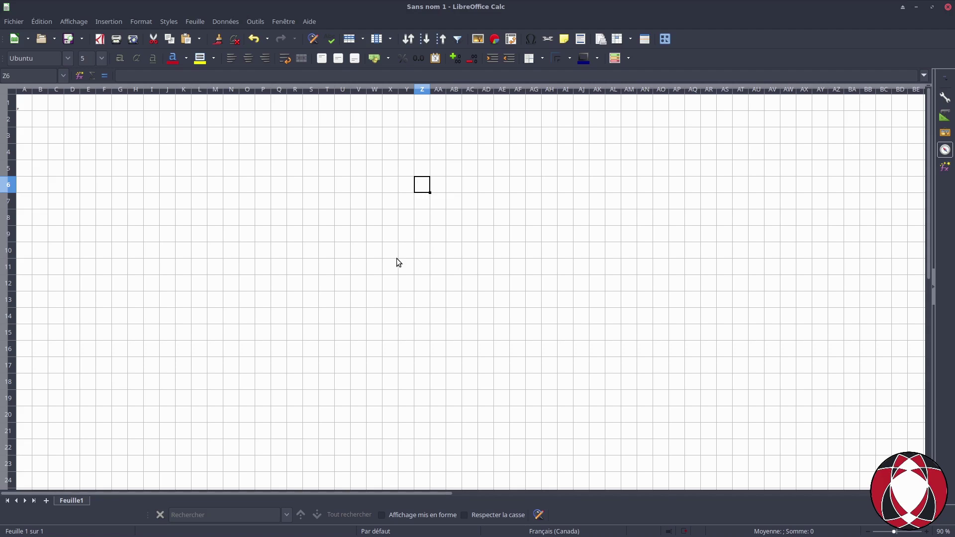
- Undo the column narrowing and delete the stray P from cell A1
ctrl+scroll(398, 262, up, 2)
ctrl+scroll(398, 262, up, 2)
ctrl+scroll(398, 263, up, 2)
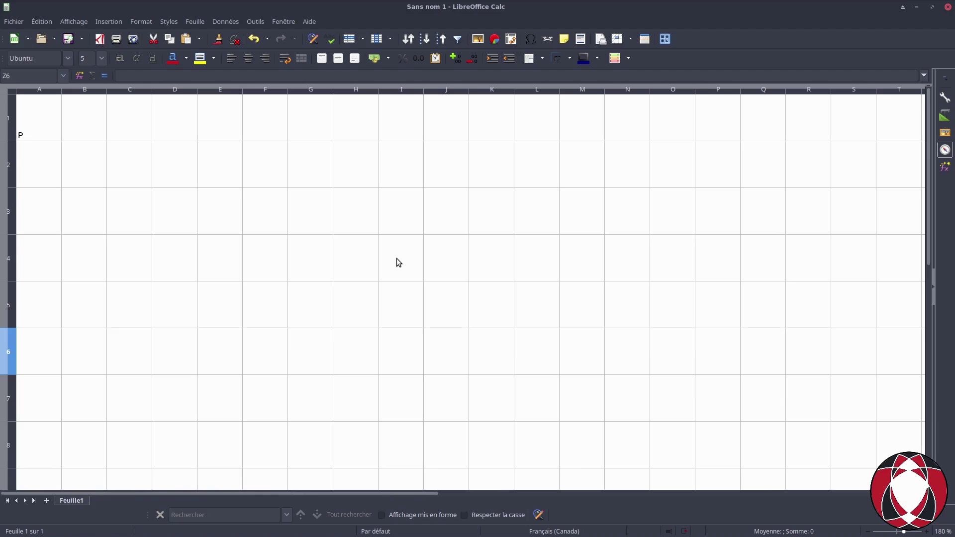
ctrl+scroll(396, 258, up, 1)
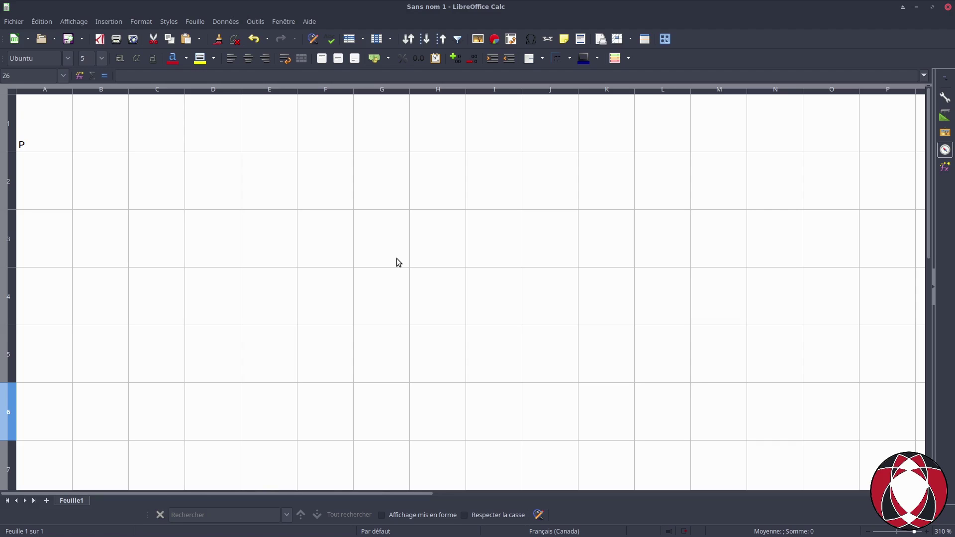
ctrl+scroll(398, 262, down, 2)
ctrl+scroll(398, 263, down, 1)
ctrl+scroll(399, 262, down, 1)
ctrl+scroll(398, 262, down, 1)
ctrl+scroll(398, 262, down, 1)
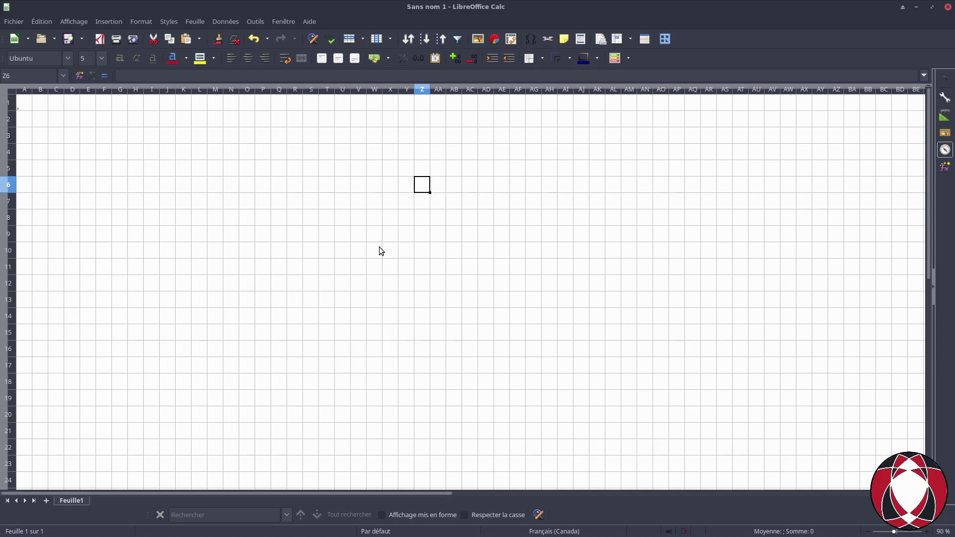
click(286, 212)
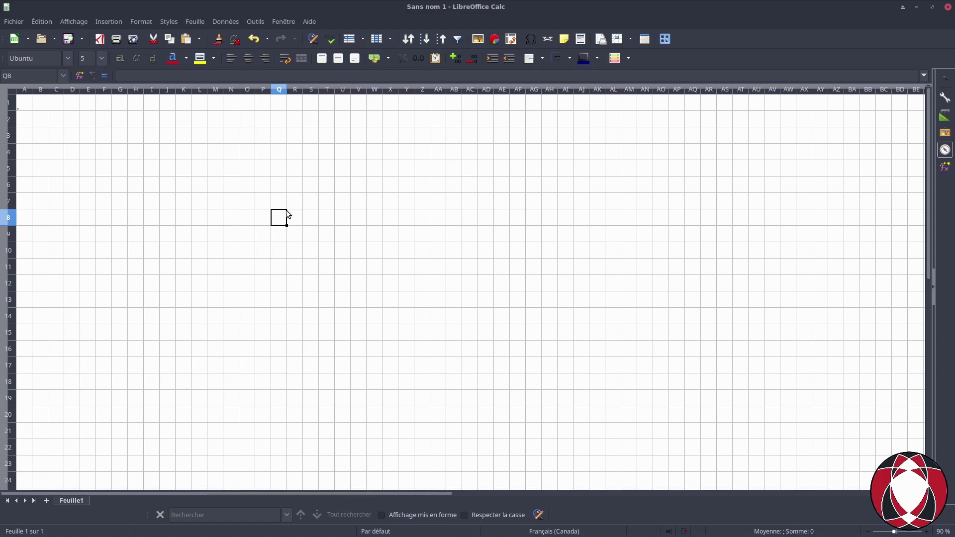
key(ctrl+z)
key(ctrl+z)
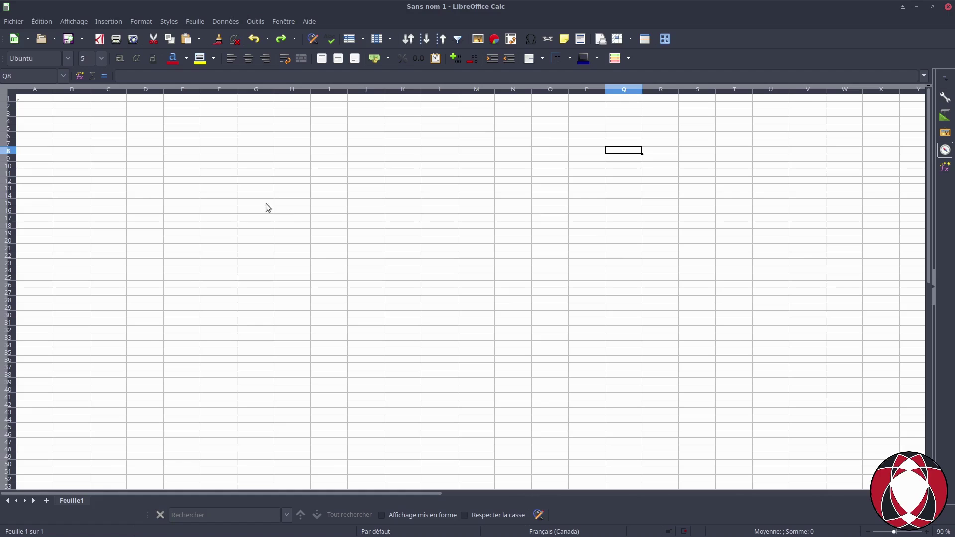
click(35, 100)
key(Delete)
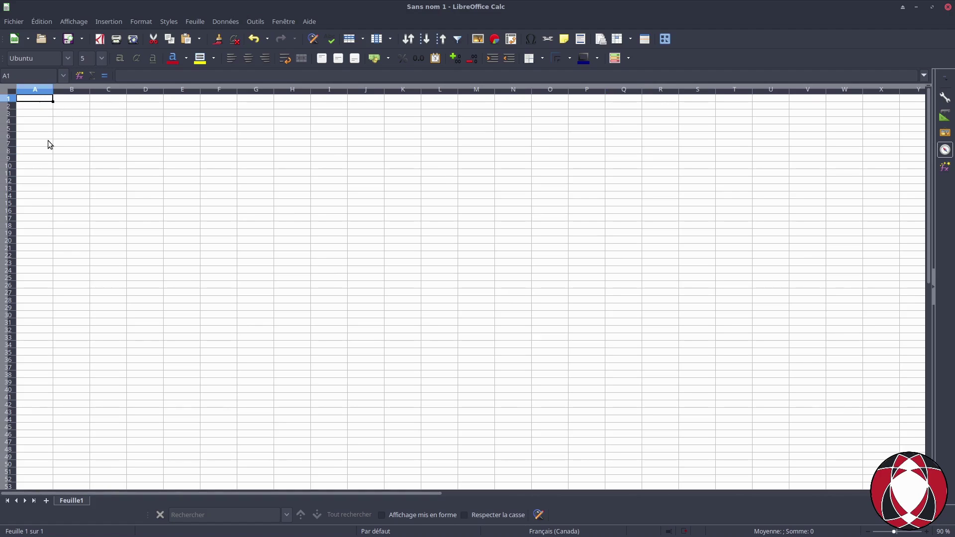
- Activate the Carré tool from Insertion > Forme > Basic
click(47, 143)
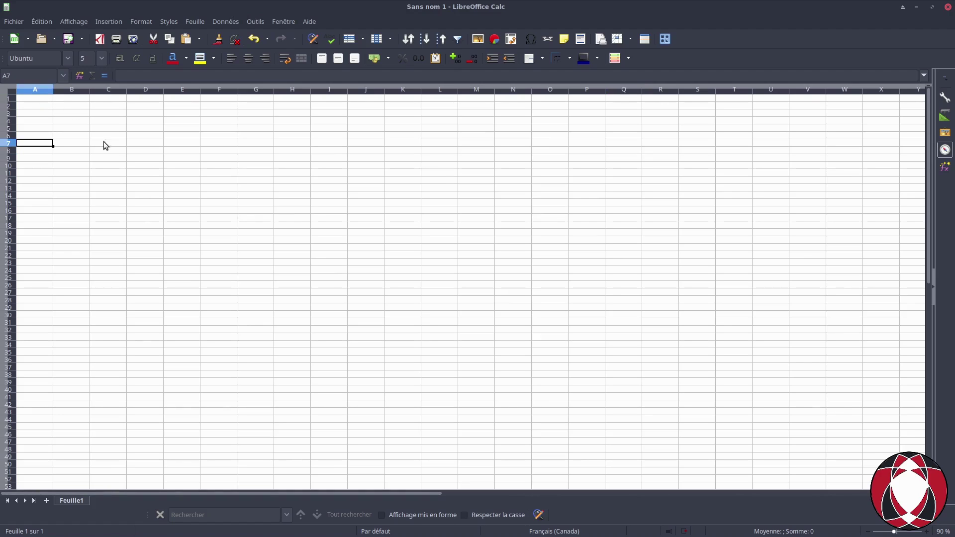
click(118, 22)
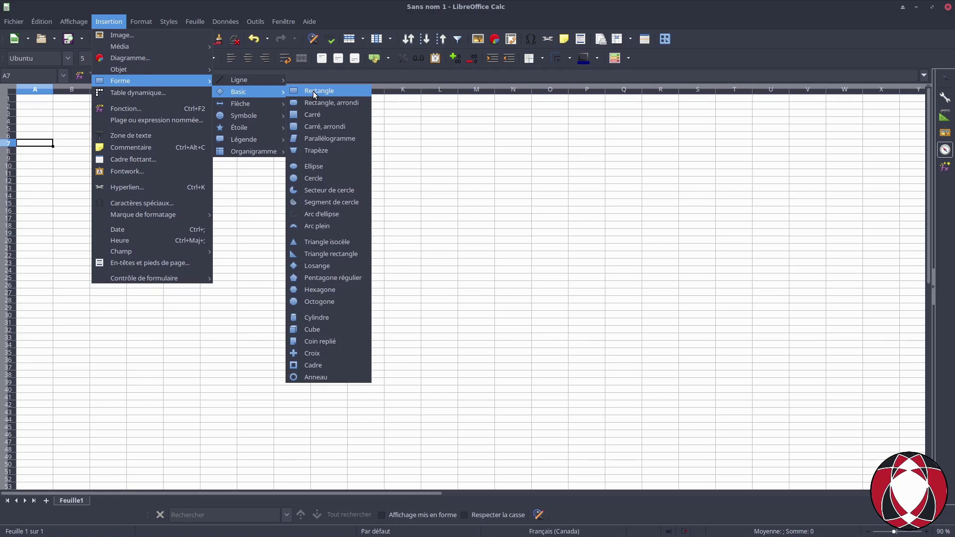
mouse_move(108, 21)
mouse_move(121, 80)
mouse_move(239, 91)
click(314, 91)
click(283, 19)
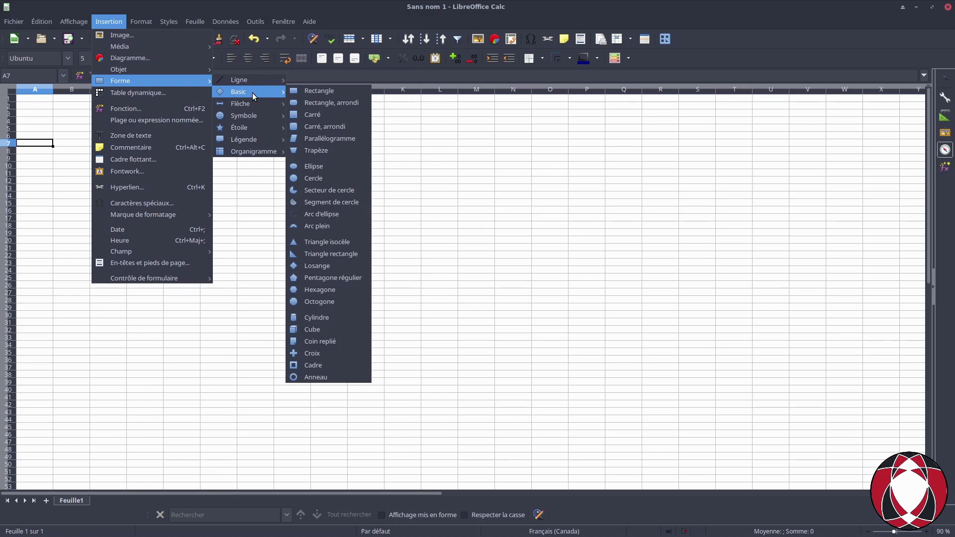
click(321, 115)
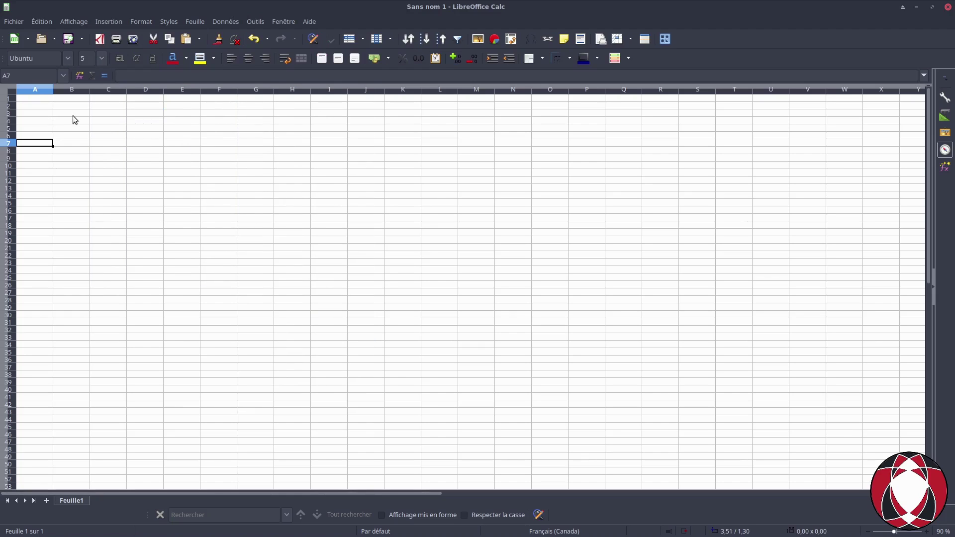
click(74, 131)
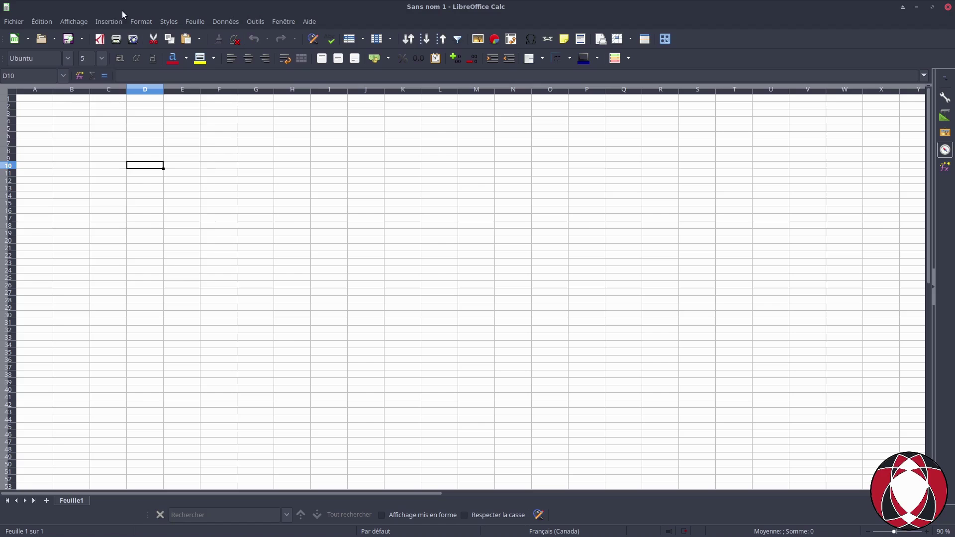
click(108, 21)
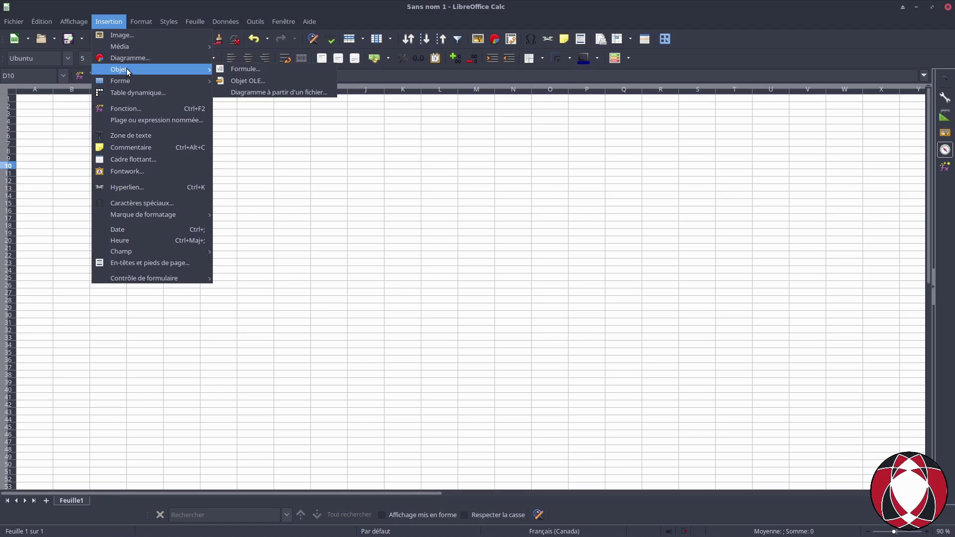
mouse_move(239, 92)
click(318, 116)
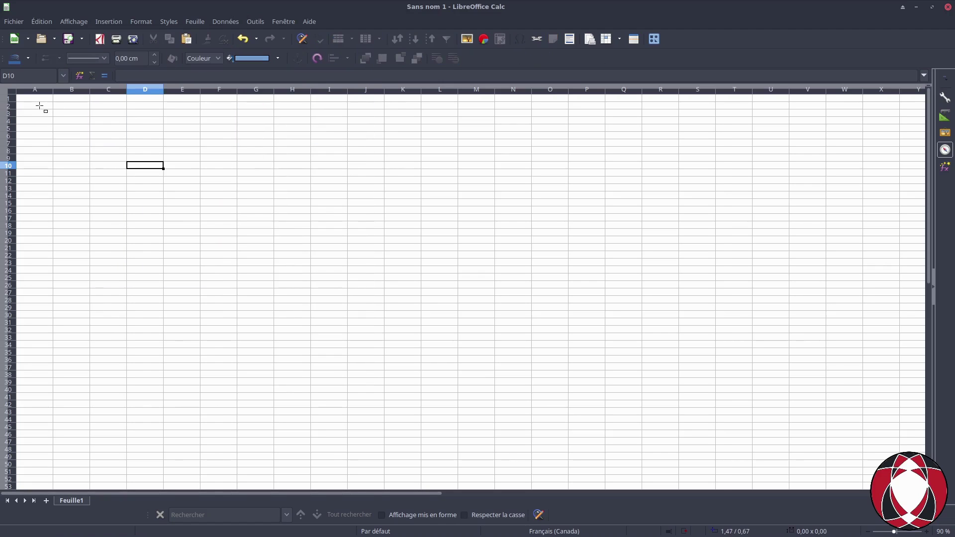
- Draw a small square and position it in column B
mouse_move(38, 105)
mouse_down()
mouse_move(90, 156)
mouse_move(68, 152)
mouse_up()
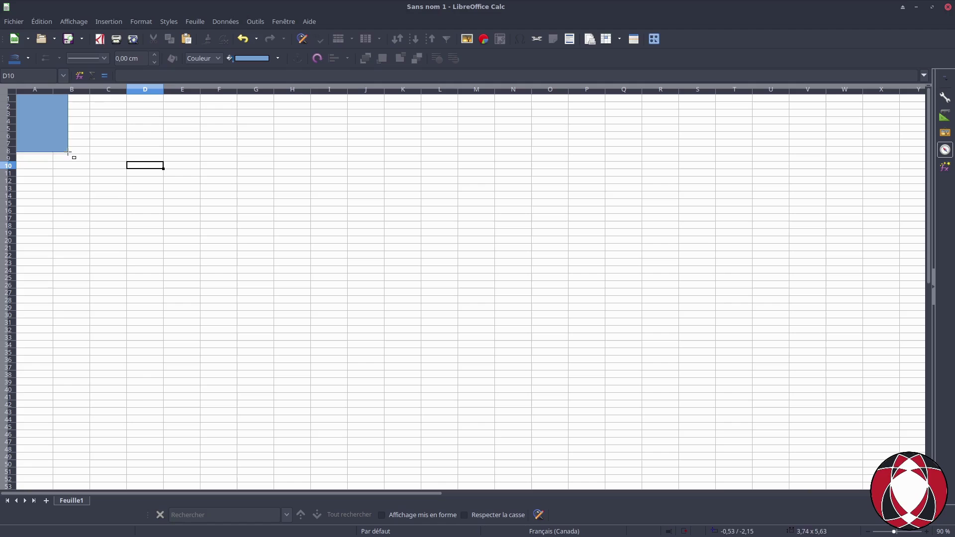
drag(68, 152, 52, 120)
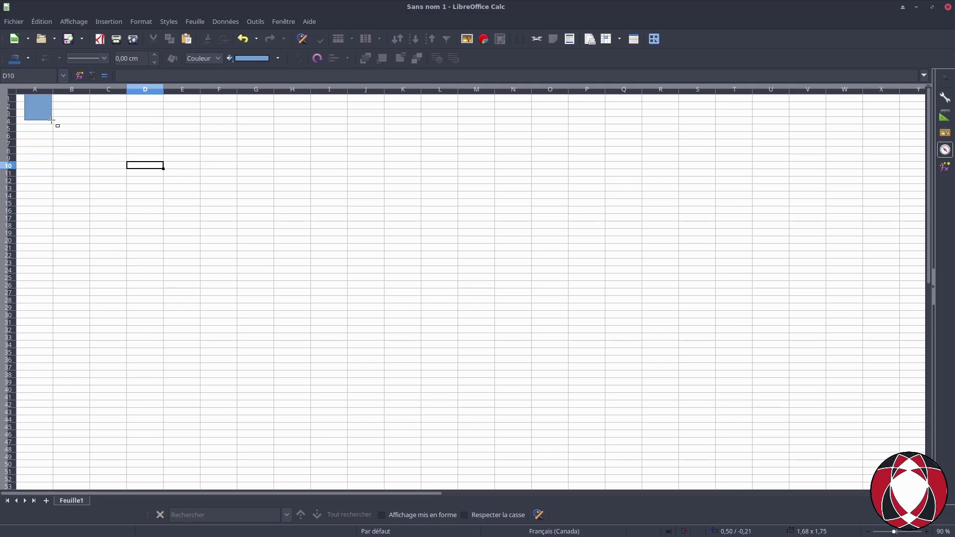
mouse_move(52, 120)
mouse_down()
mouse_move(31, 113)
mouse_move(37, 121)
mouse_up()
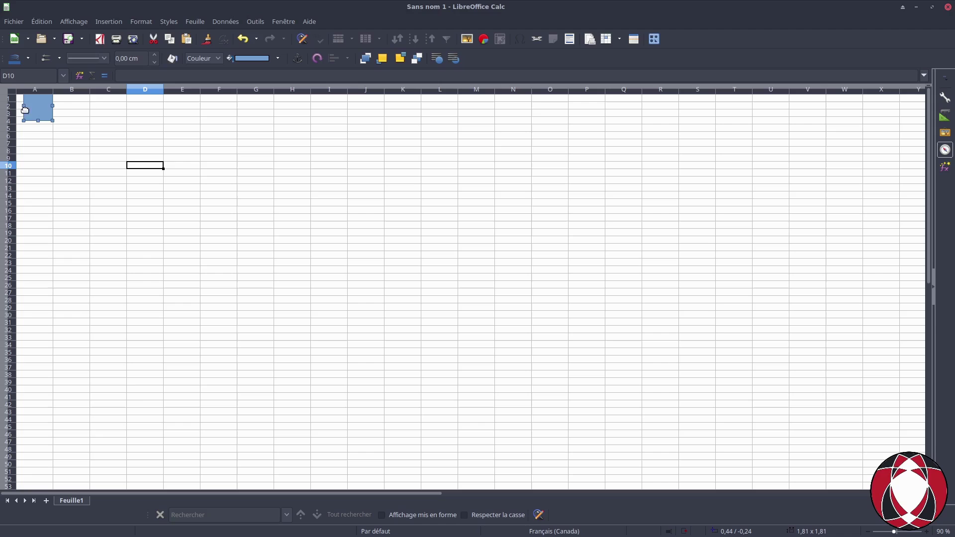
mouse_move(38, 106)
mouse_down()
mouse_move(43, 128)
mouse_move(80, 131)
mouse_up()
key(Escape)
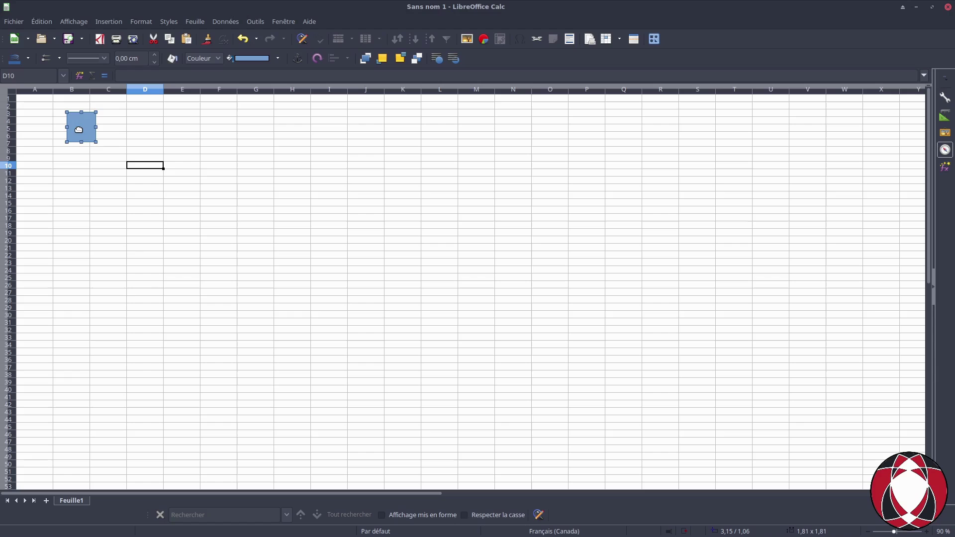
drag(82, 133, 128, 130)
click(172, 135)
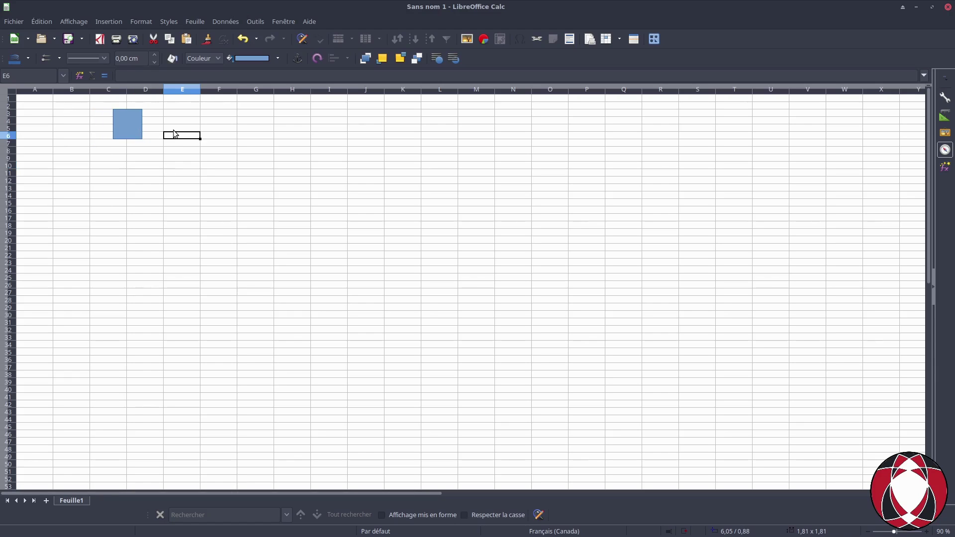
drag(126, 121, 90, 122)
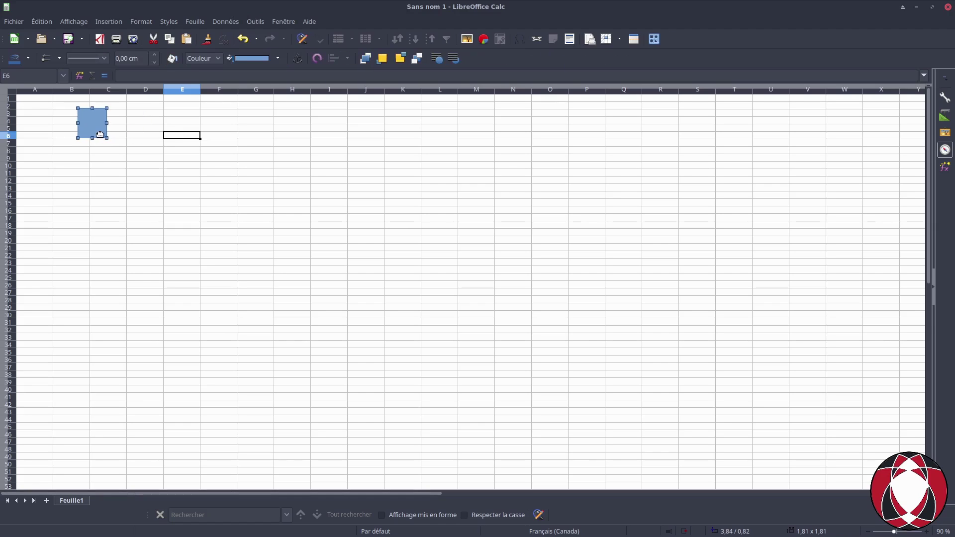
- Enlarge the square to 8,68 × 8,68 cm, covering B3 to F20
drag(102, 134, 199, 226)
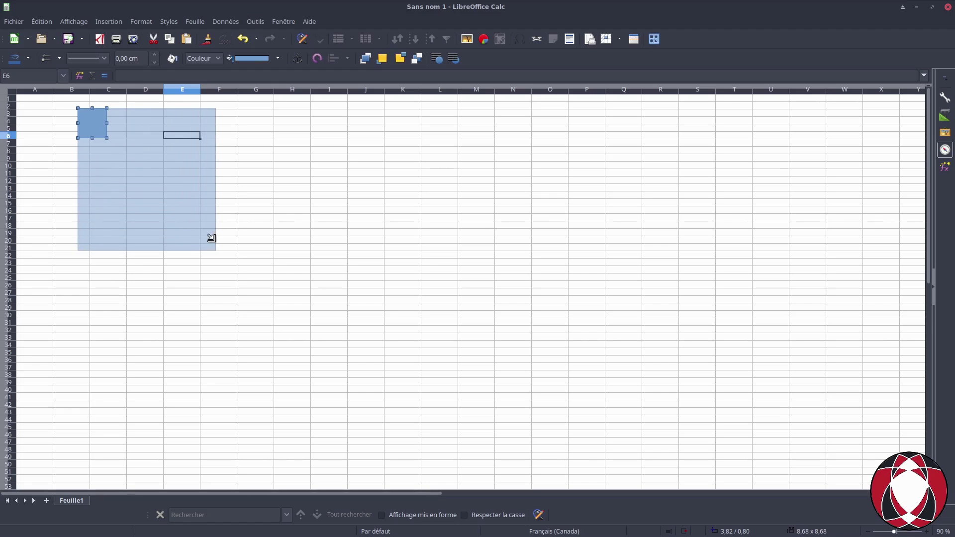
drag(199, 226, 216, 242)
click(273, 187)
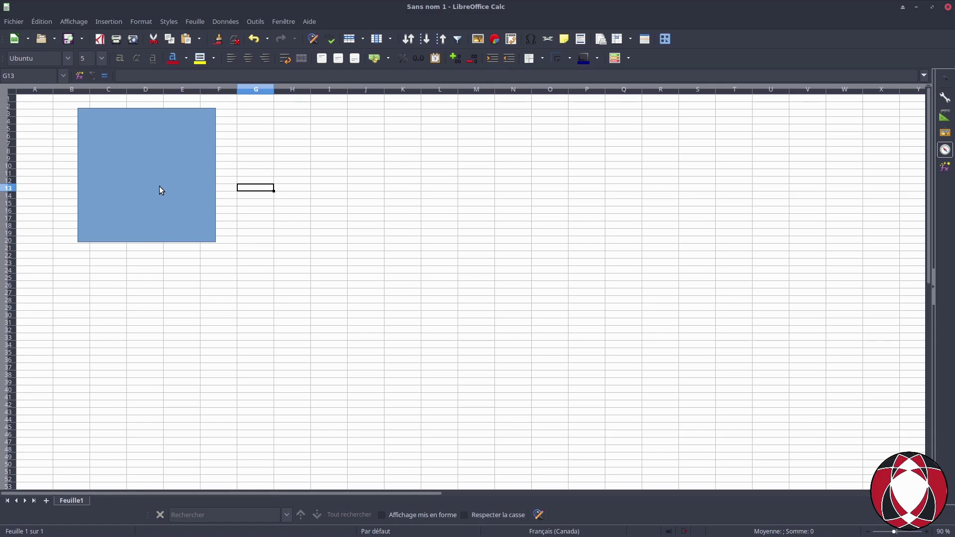
- Move the square so it starts at cell A1, then select the entire sheet
drag(165, 194, 94, 175)
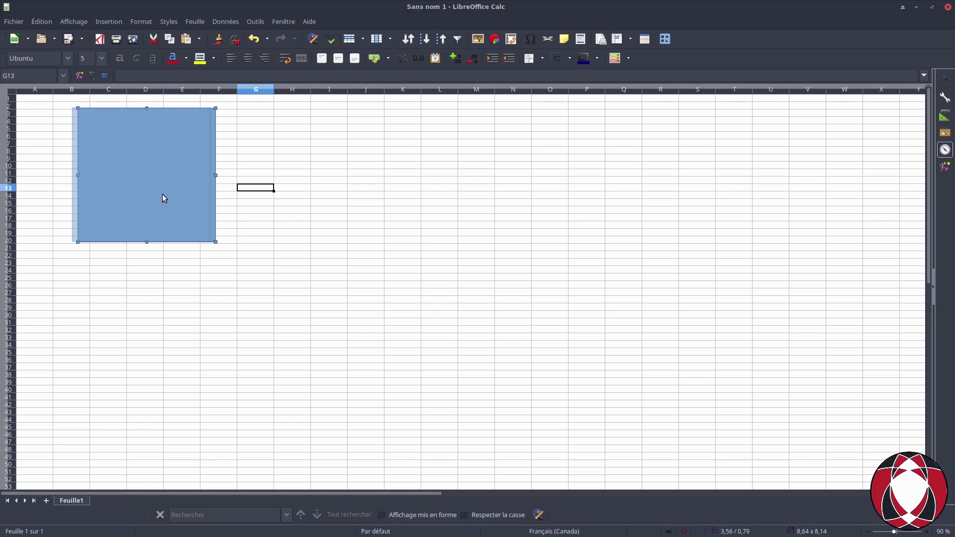
drag(94, 175, 95, 175)
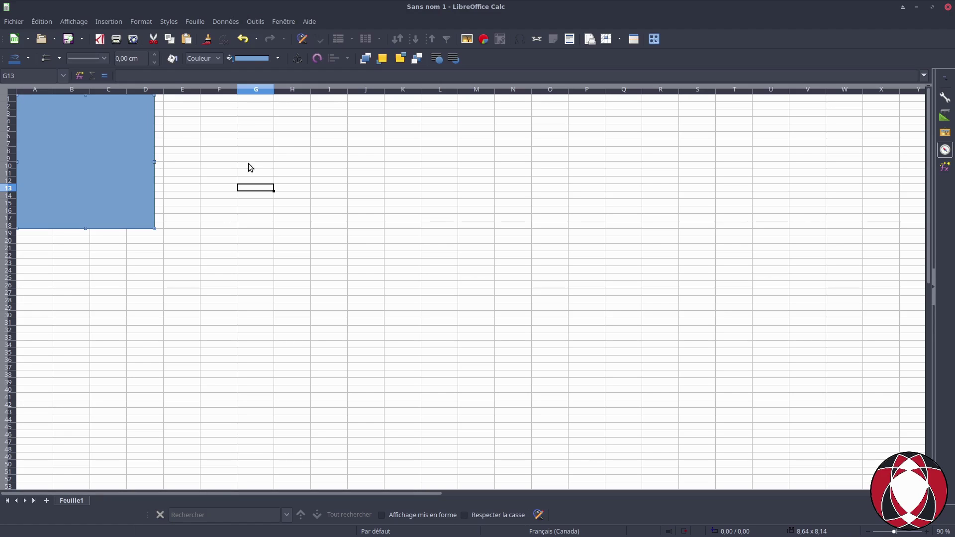
click(12, 90)
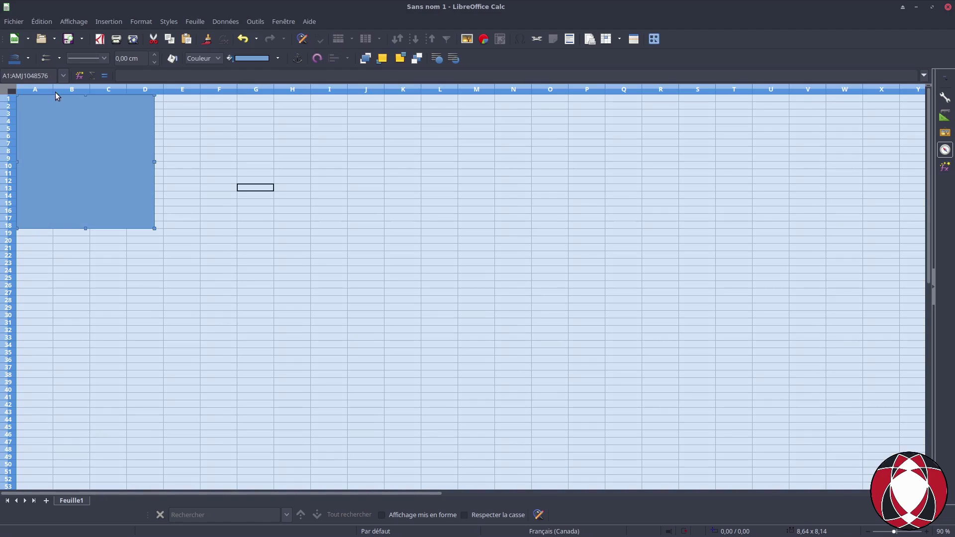
- Widen all columns to about 8,4 cm and make every row about 8 cm tall
drag(53, 87, 152, 96)
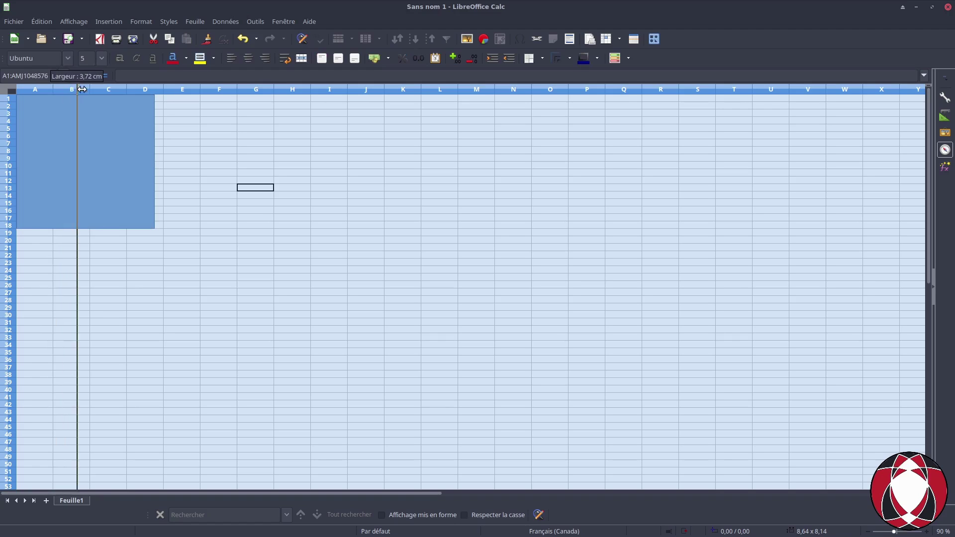
drag(153, 95, 155, 96)
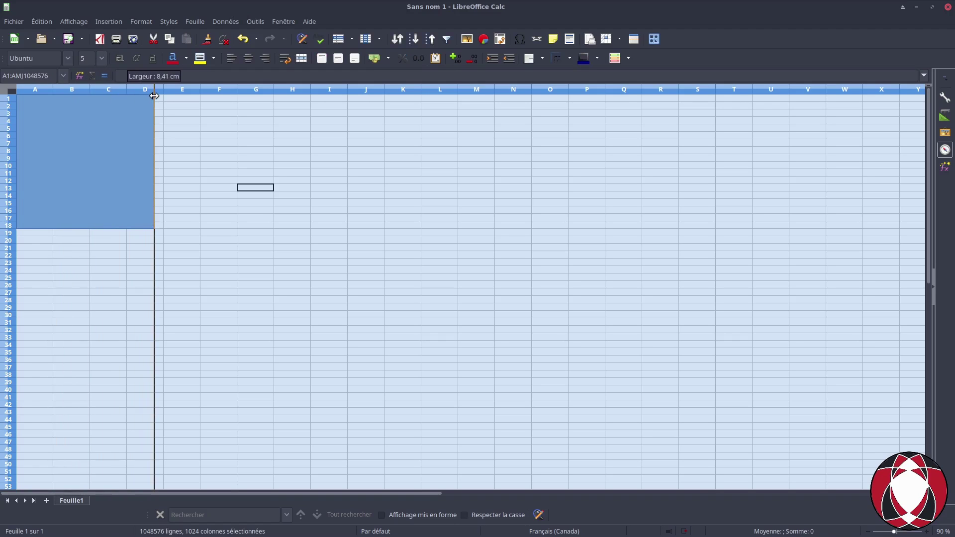
drag(154, 95, 158, 88)
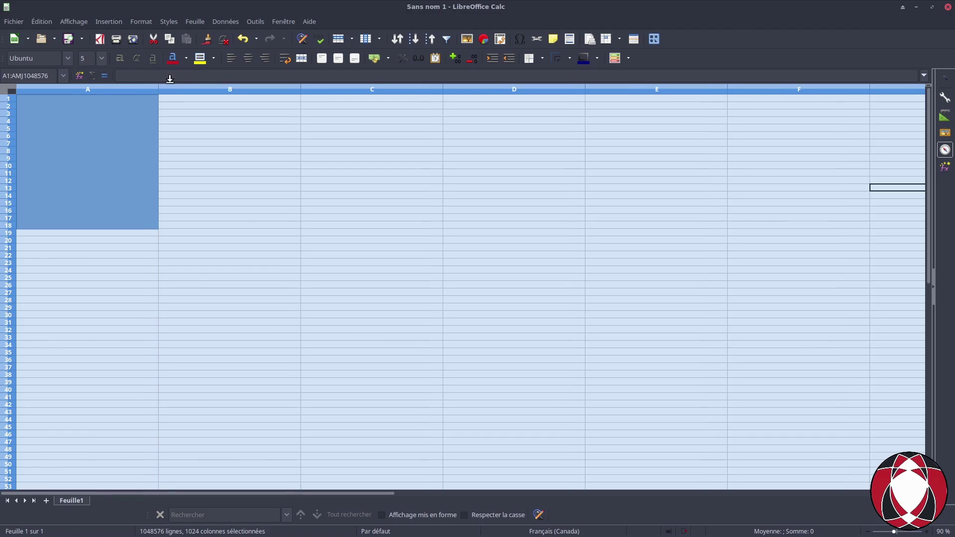
click(156, 88)
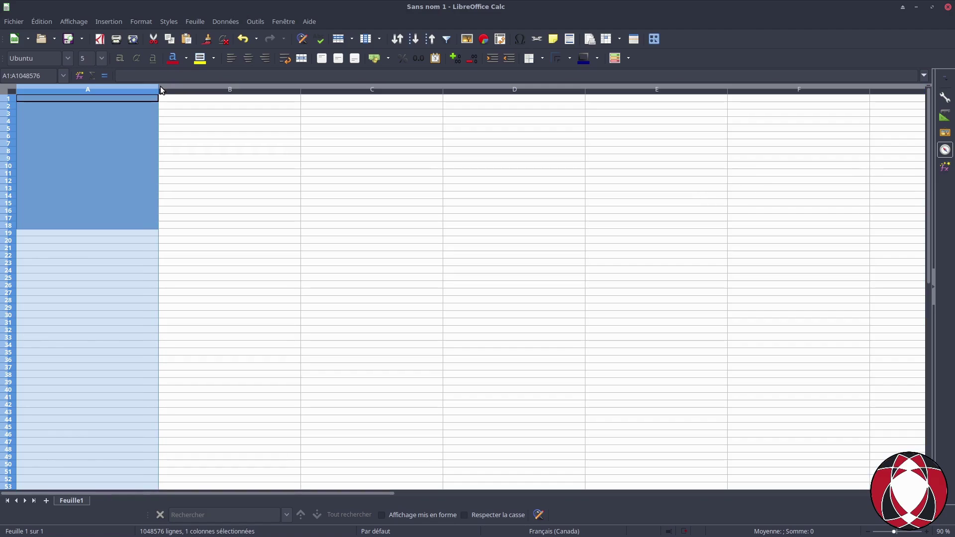
click(7, 91)
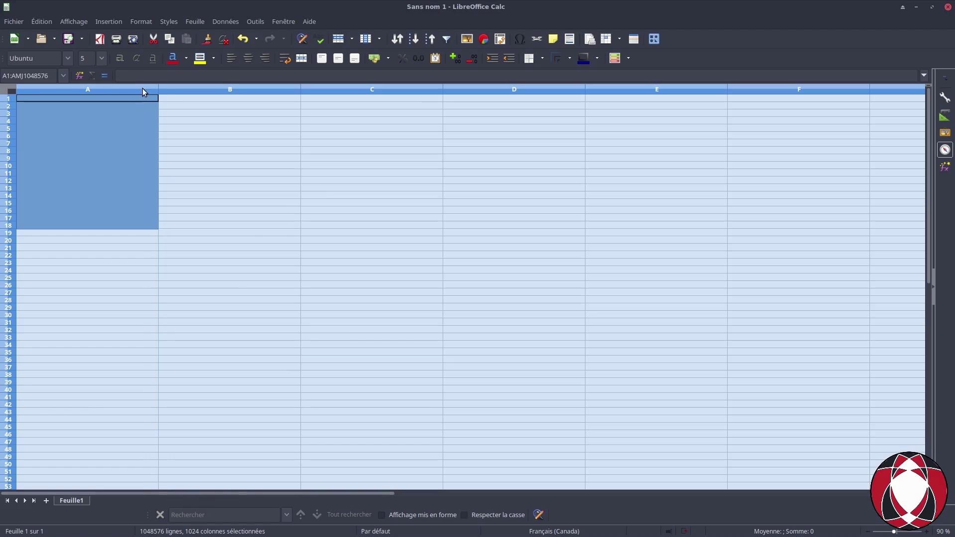
drag(159, 88, 159, 88)
drag(7, 102, 6, 231)
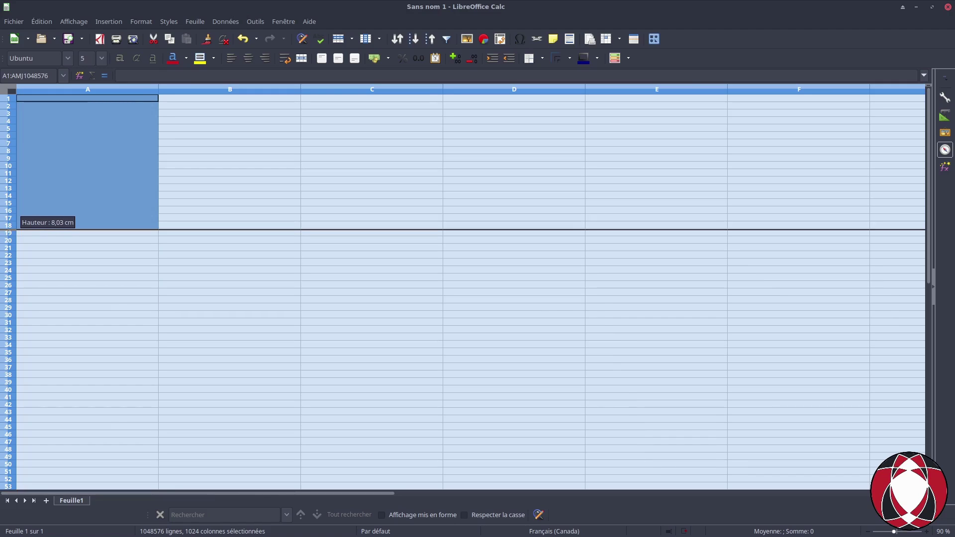
drag(6, 230, 7, 230)
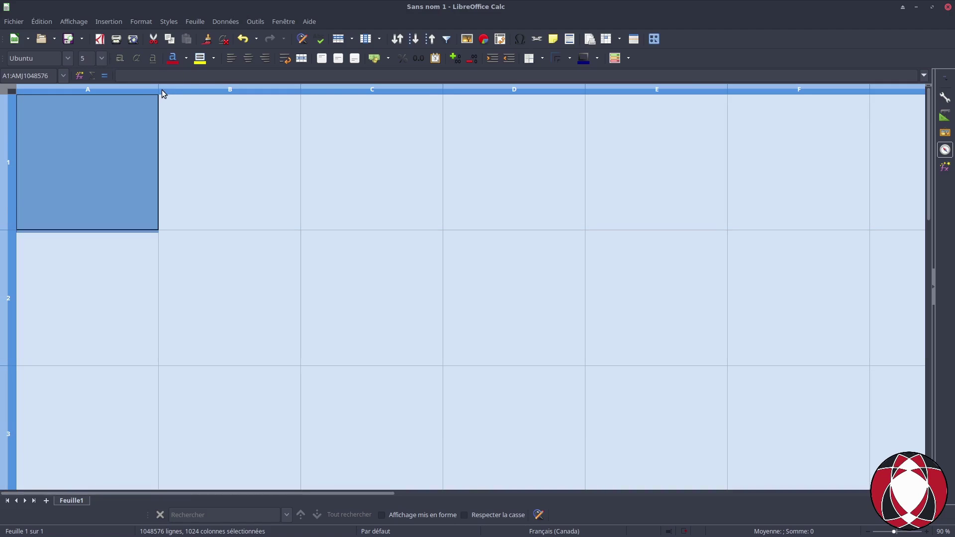
- Fine-tune all column widths to about 8,65 cm
drag(159, 89, 159, 89)
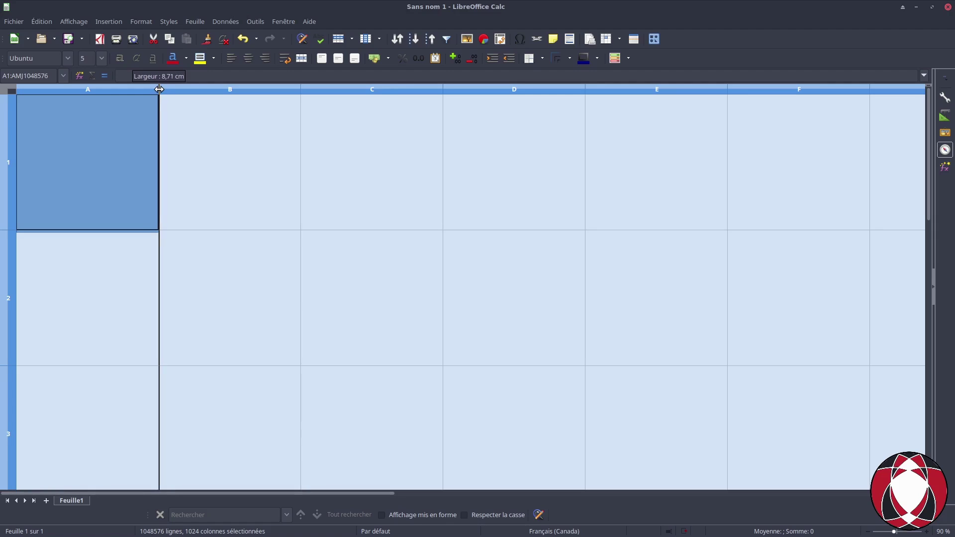
drag(159, 89, 159, 89)
drag(159, 89, 159, 87)
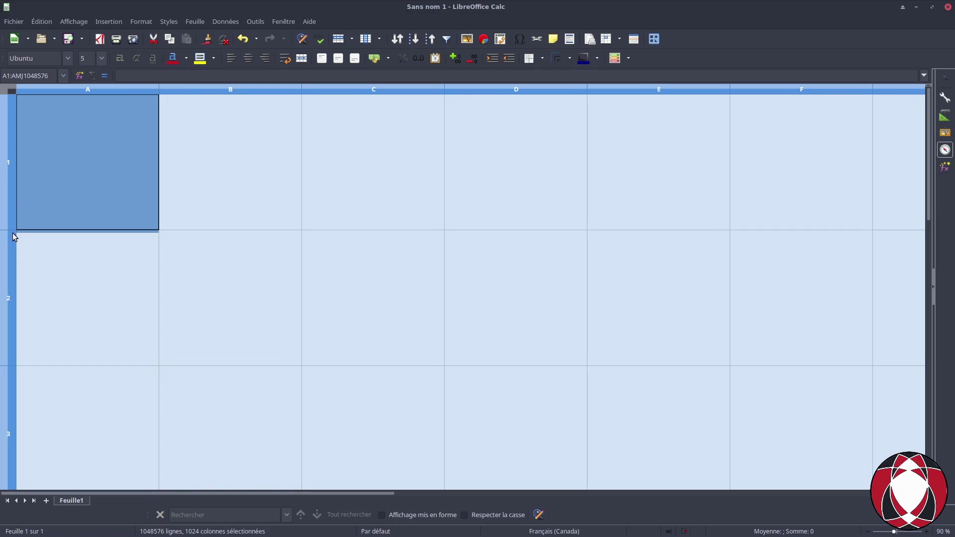
- Set all row heights to 8,20 cm so the square fills cell A1
drag(13, 233, 13, 230)
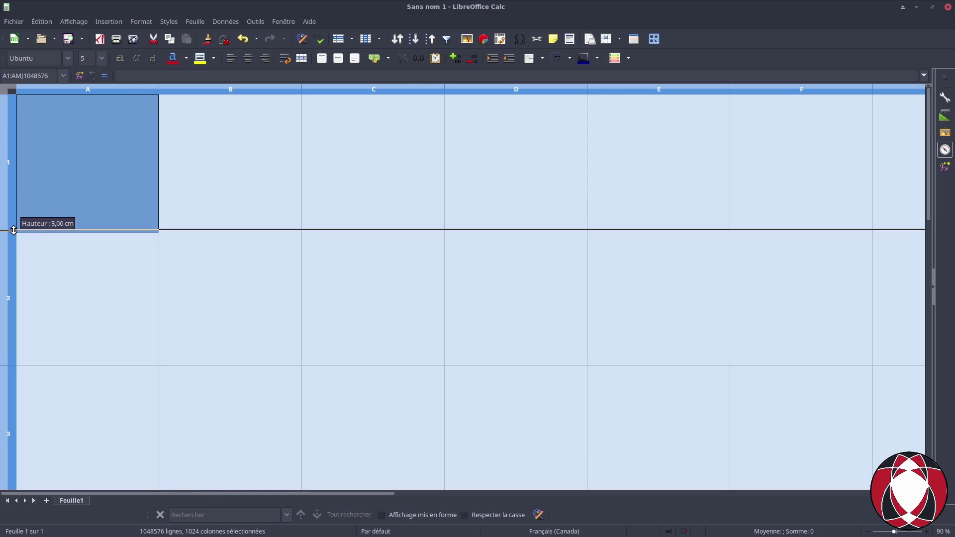
mouse_move(13, 230)
mouse_down()
mouse_move(15, 244)
mouse_move(9, 235)
mouse_up()
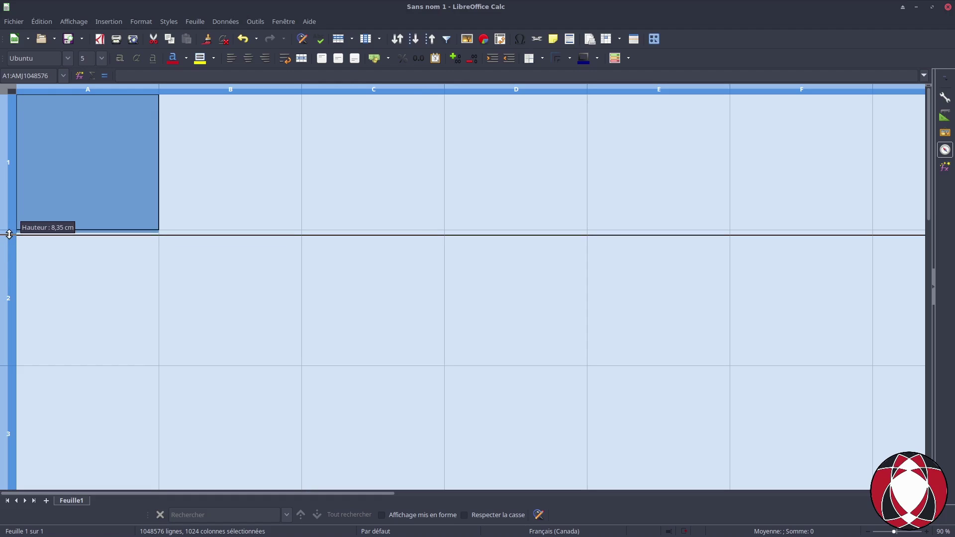
drag(9, 234, 9, 233)
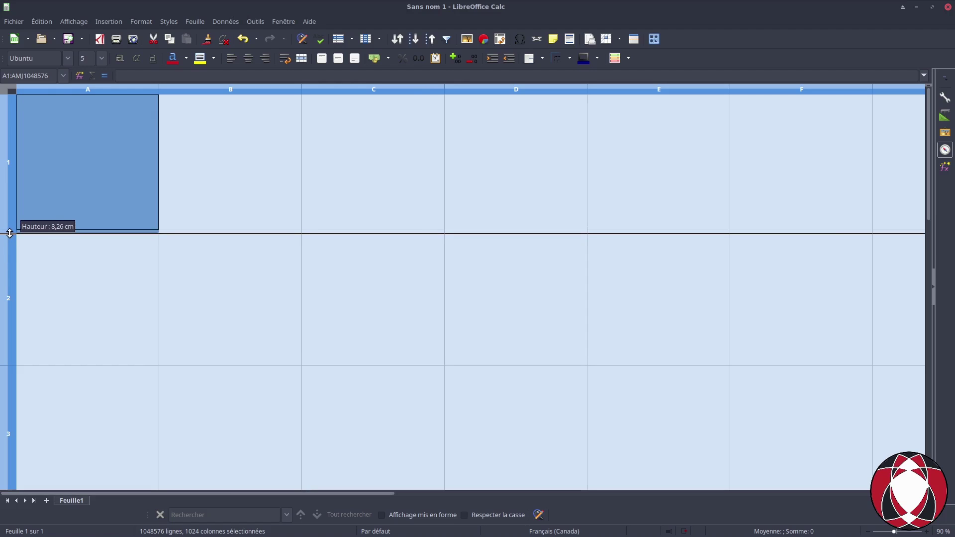
drag(9, 234, 10, 233)
click(227, 219)
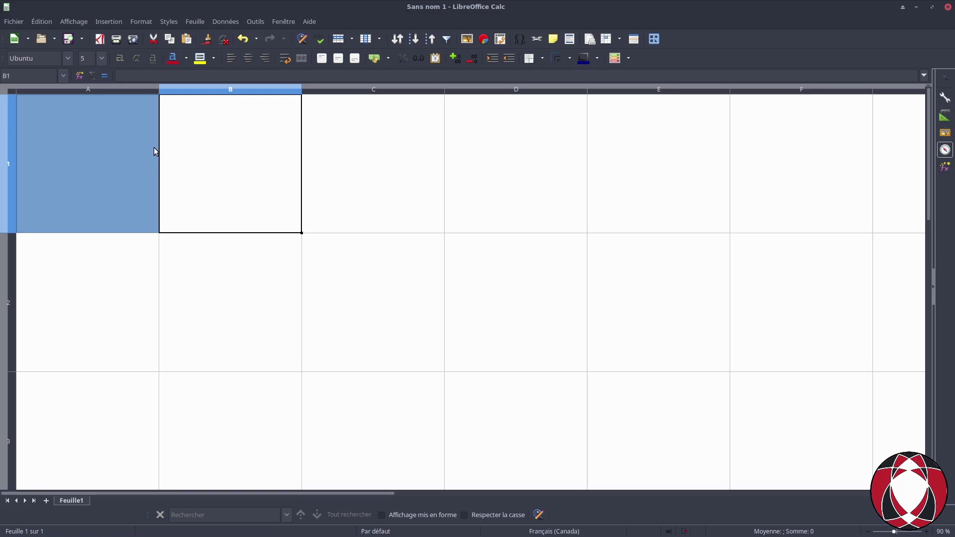
- Drag the blue square aside over row 1 and delete it, then select cell C2
click(403, 247)
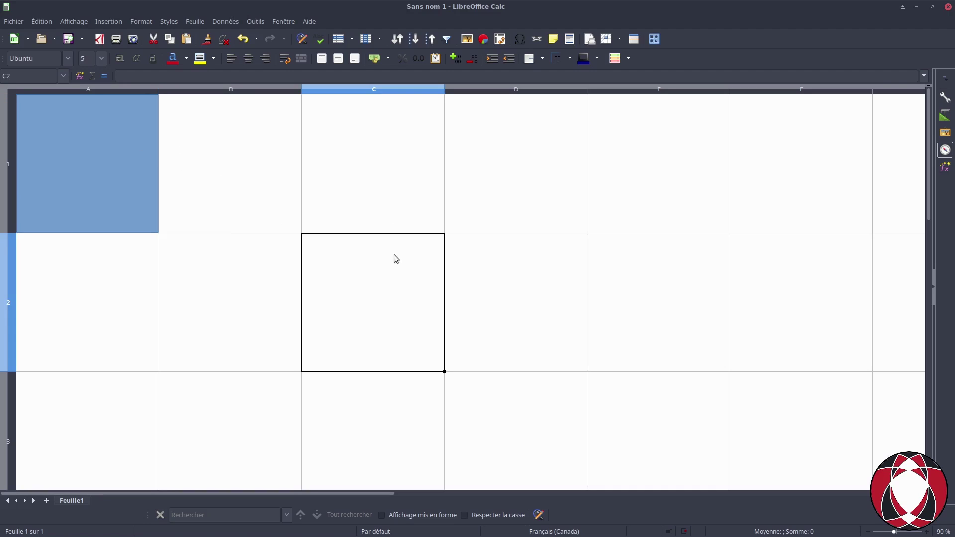
click(240, 301)
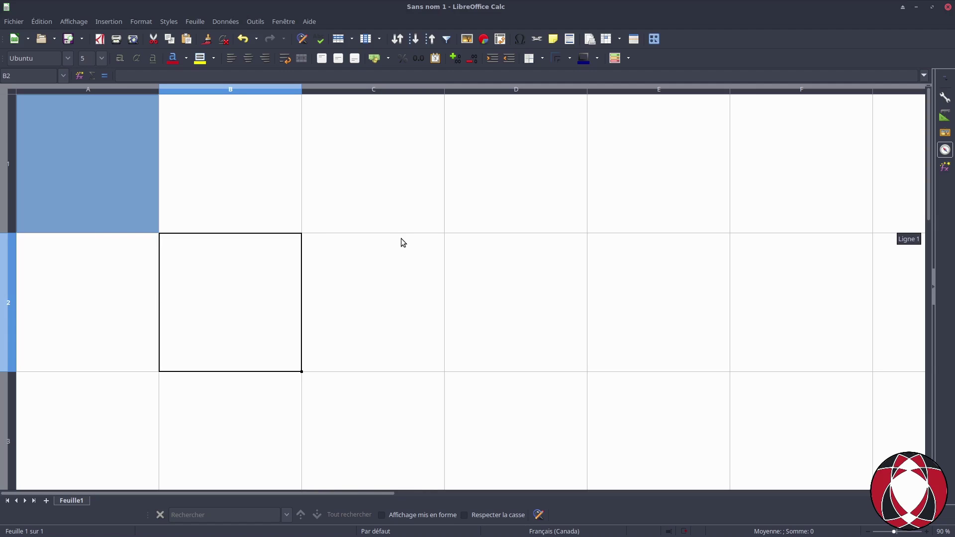
click(487, 166)
drag(112, 155, 372, 155)
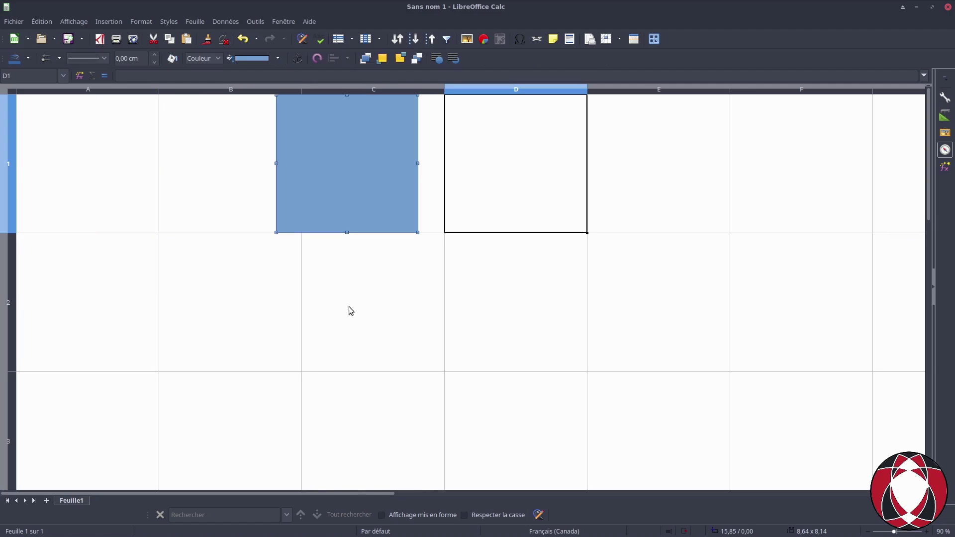
key(Delete)
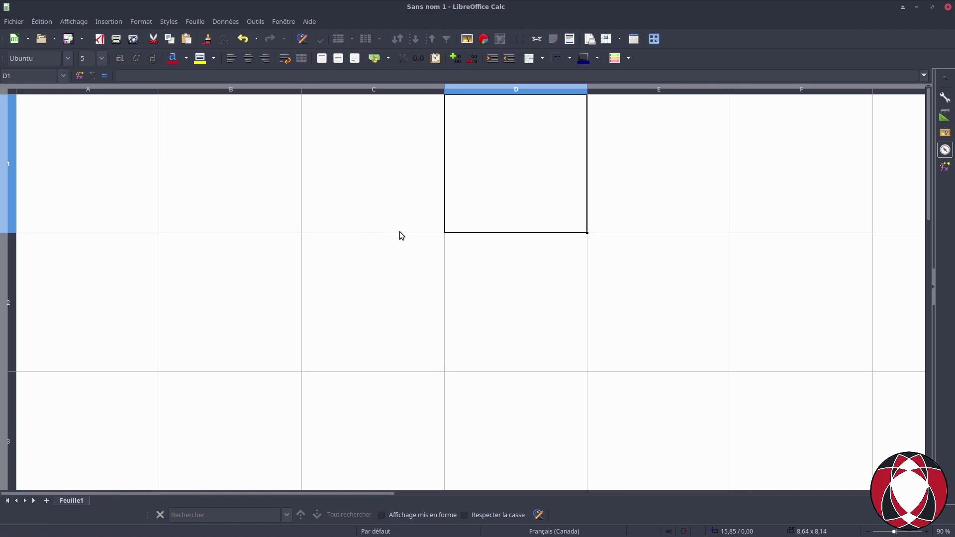
click(375, 243)
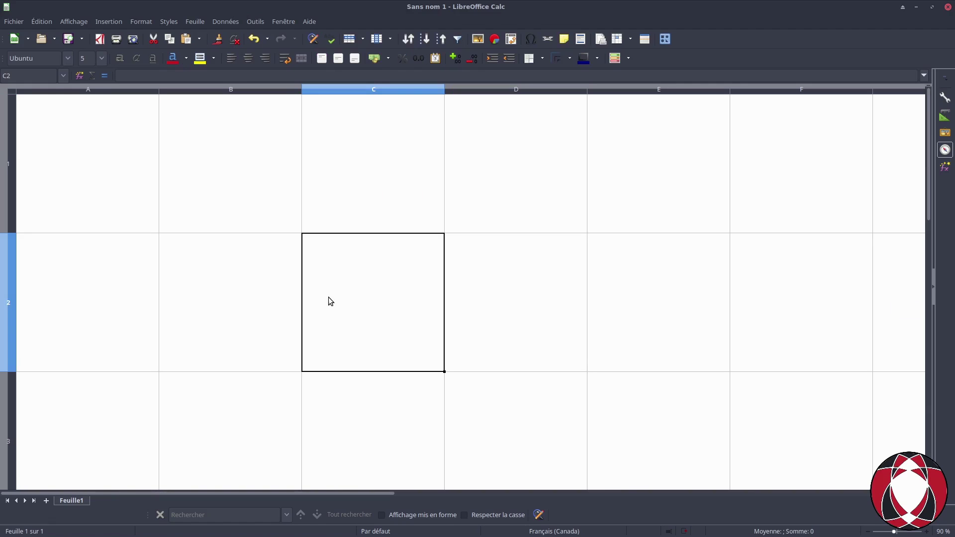
- Zoom out and give cell C2 a yellow background fill
scroll(314, 291, down, 1)
scroll(315, 291, down, 1)
scroll(315, 291, down, 1)
scroll(314, 291, down, 1)
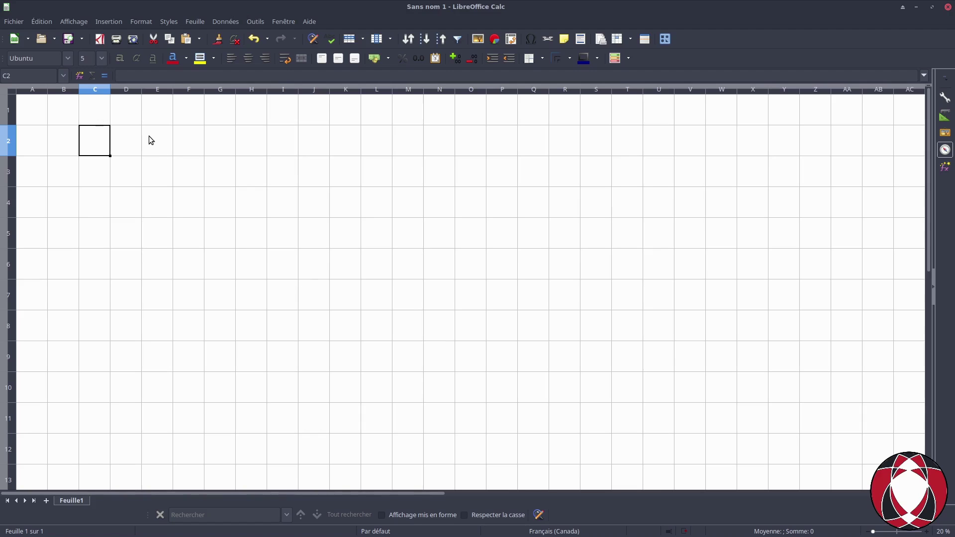
click(214, 59)
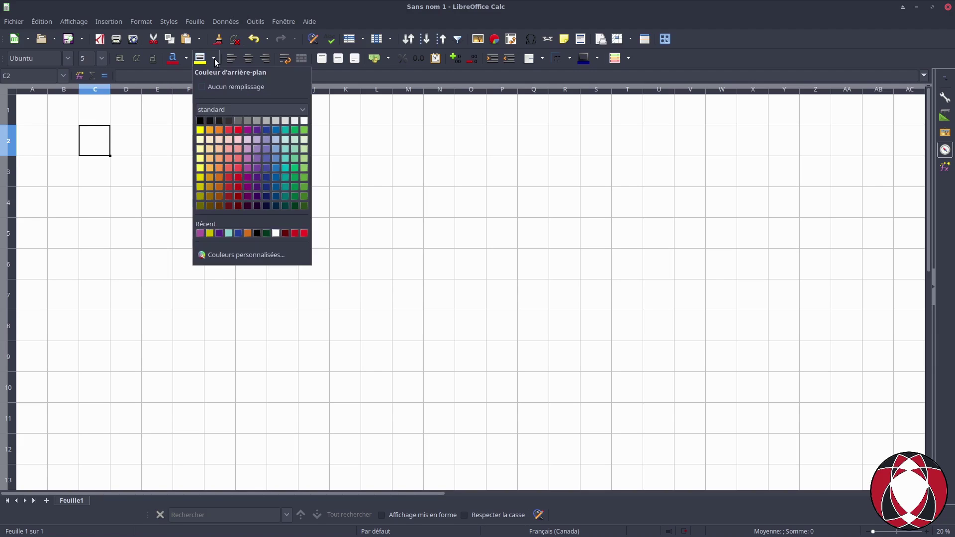
click(199, 131)
key(Return)
- Undo the yellow fill so the row 2 cells are empty again
click(376, 149)
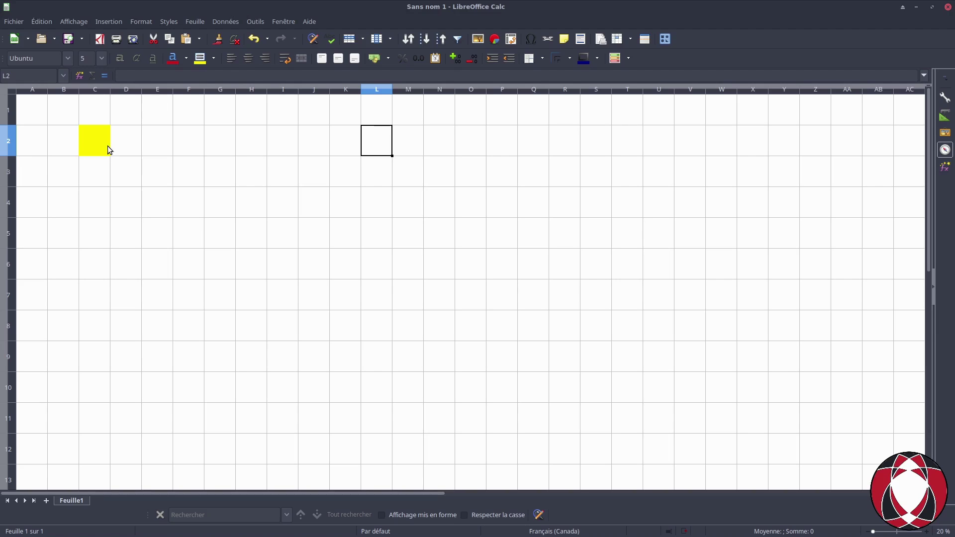
key(ctrl+z)
key(ctrl+z)
mouse_move(38, 141)
mouse_down()
mouse_move(294, 207)
mouse_move(297, 148)
mouse_up()
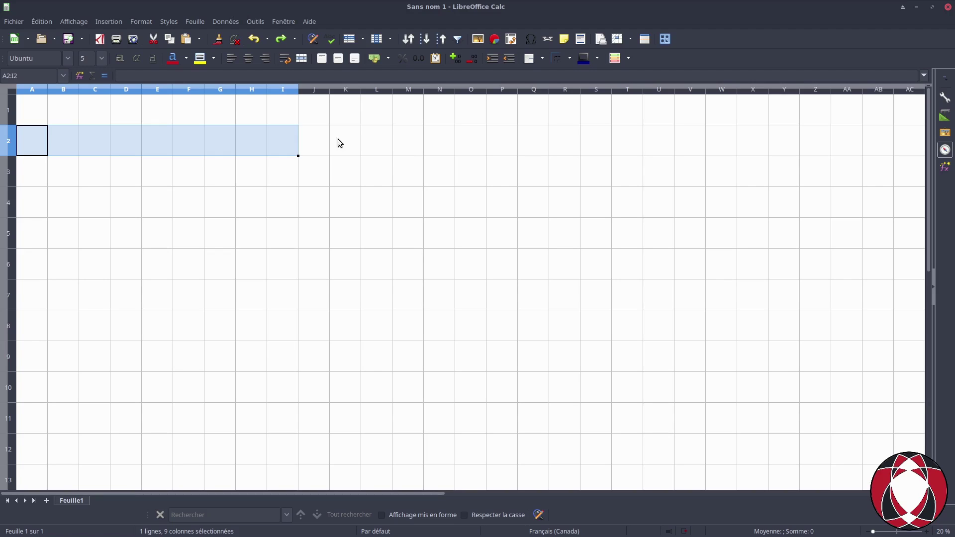
click(311, 143)
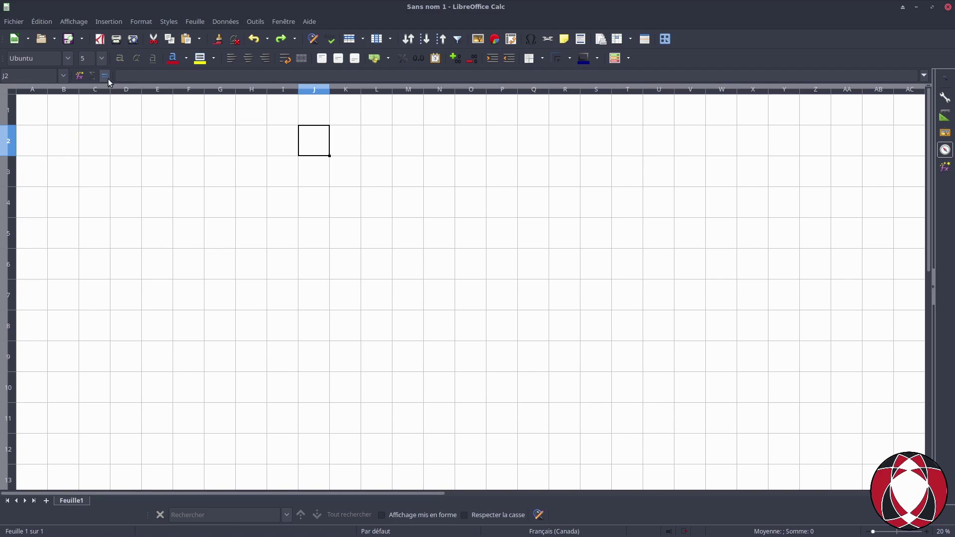